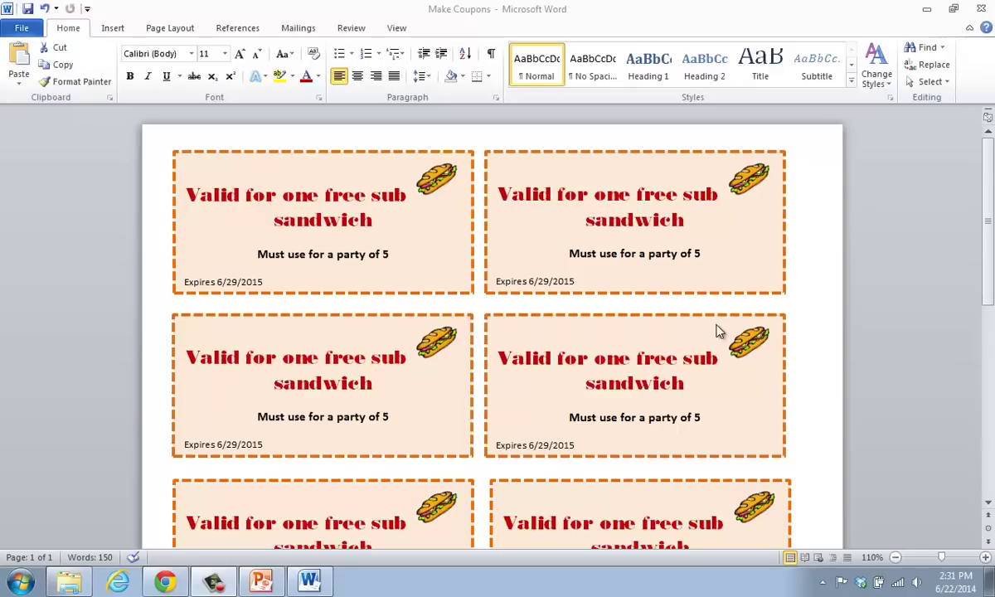
scroll(824, 306, down, 1)
scroll(824, 307, down, 4)
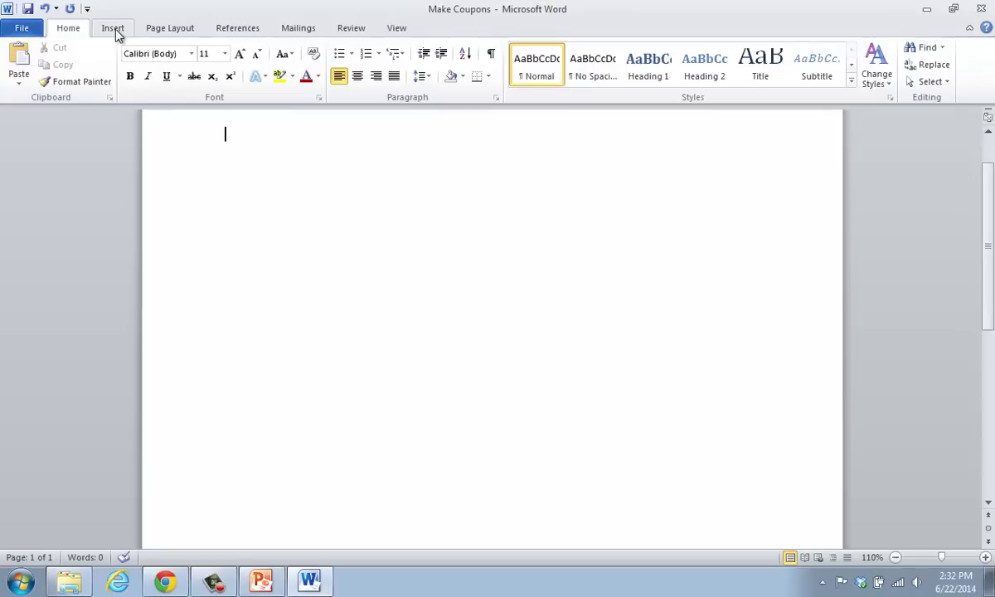
Draw a text box about 3.75" wide and 1.75" high near the top of the blank page.
click(116, 33)
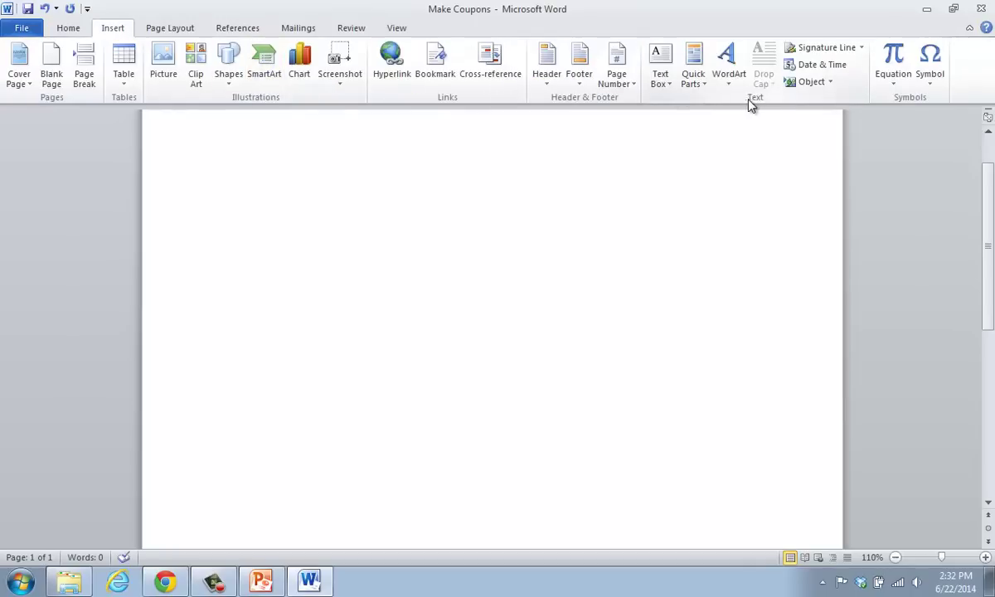
click(668, 83)
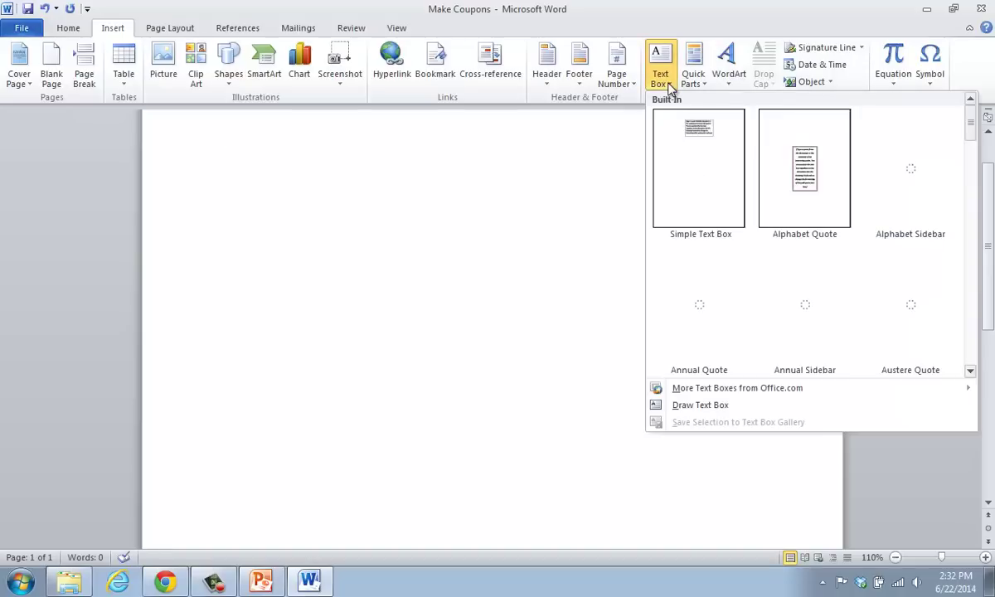
click(688, 405)
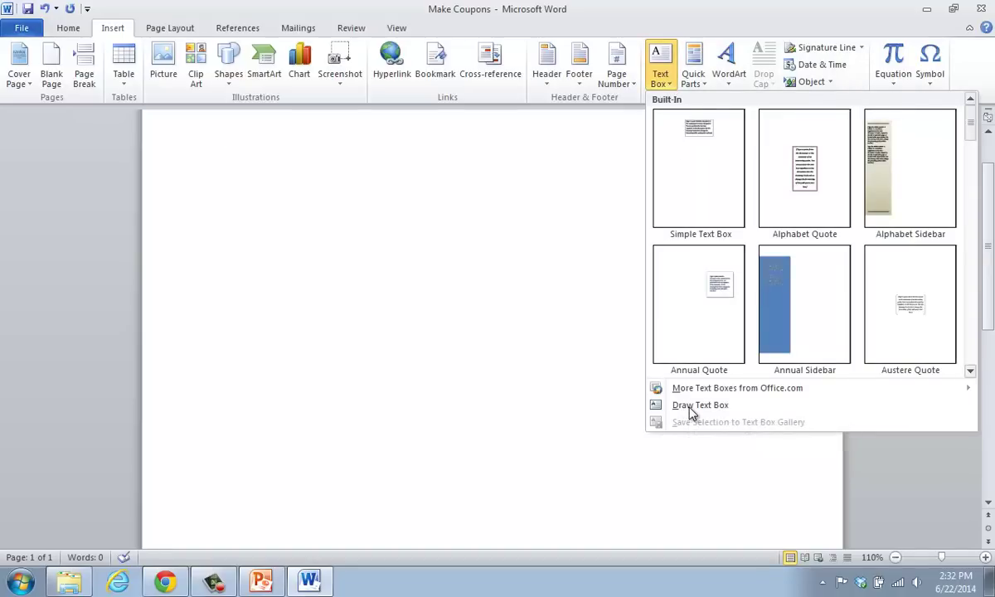
click(691, 407)
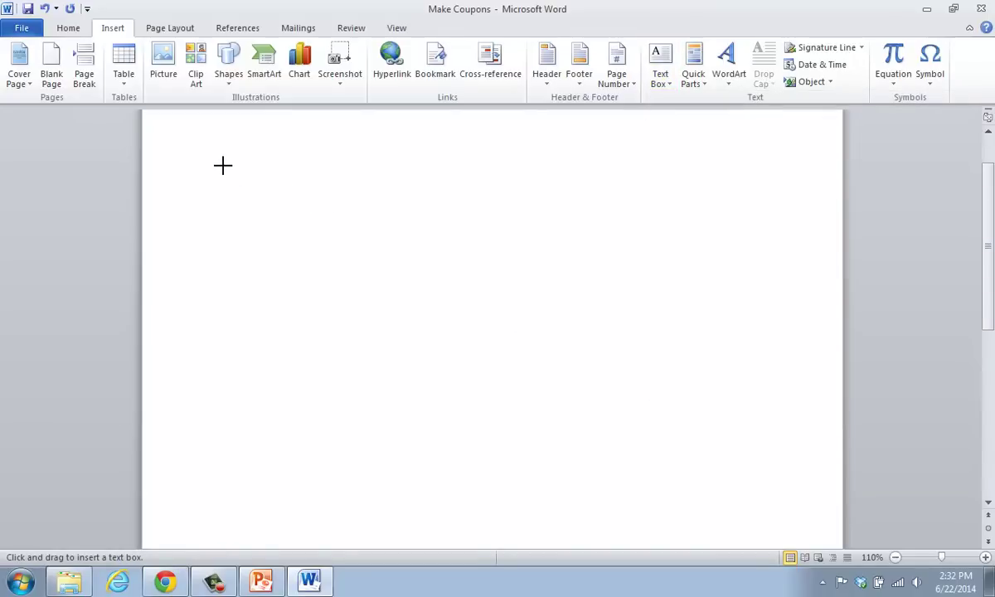
mouse_move(223, 165)
mouse_down()
mouse_move(340, 262)
mouse_move(533, 310)
mouse_up()
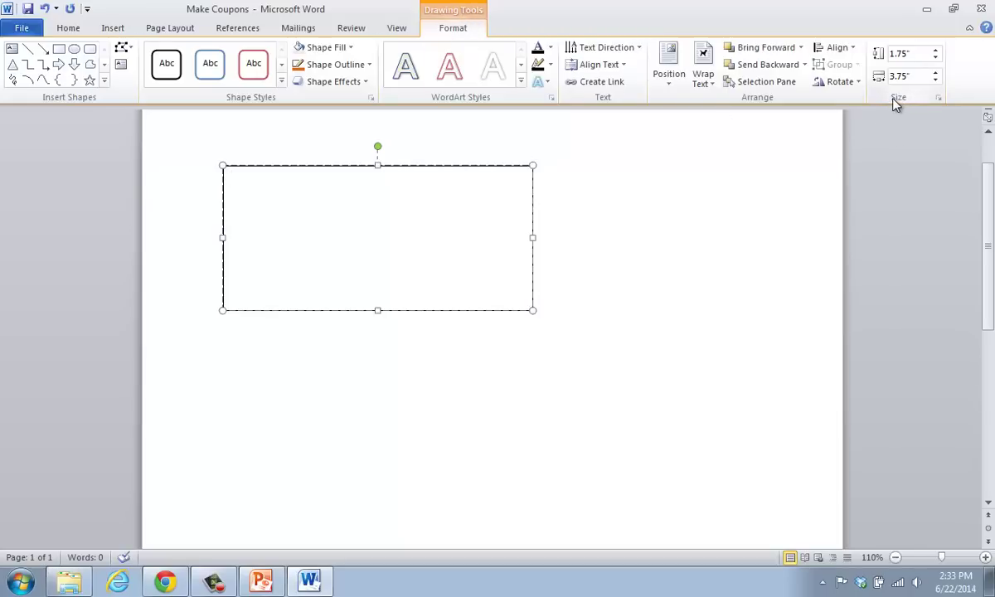
Set the text box's height to 1.5" and its width to 3.5".
click(911, 53)
text(1.5)
click(918, 76)
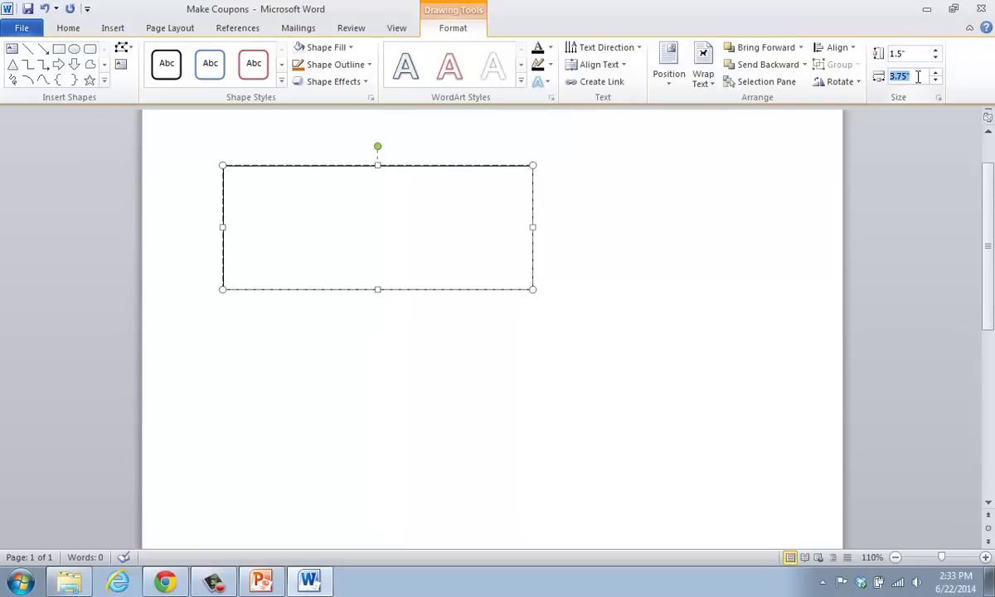
text(3.5)
key(Return)
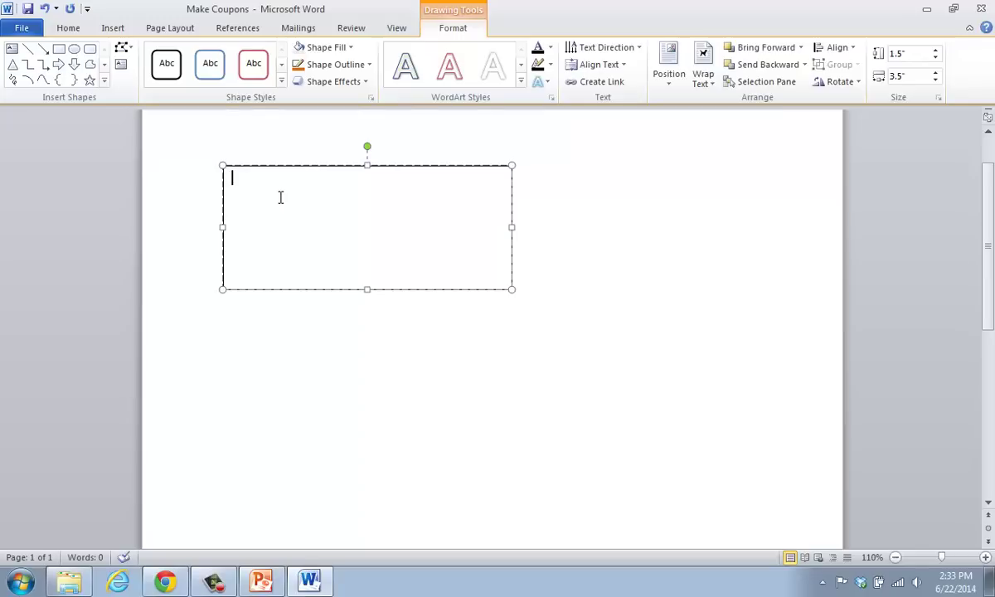
Enter "Good for one free sandwich" at the top of the text box and "Expires 6/22/2015" near its bottom, leaving blank lines between.
text(ood for one f)
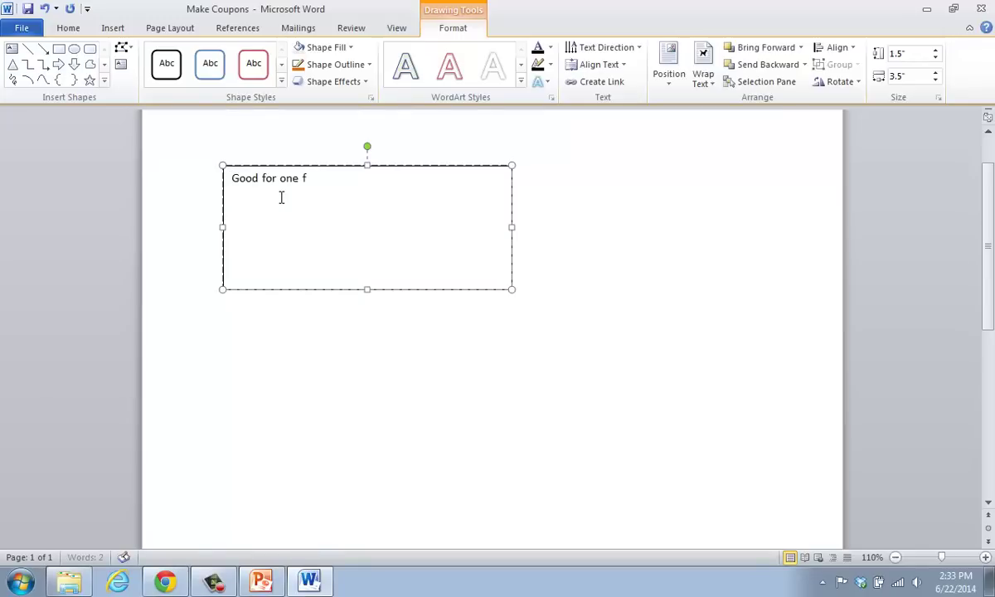
text(ree sandwich)
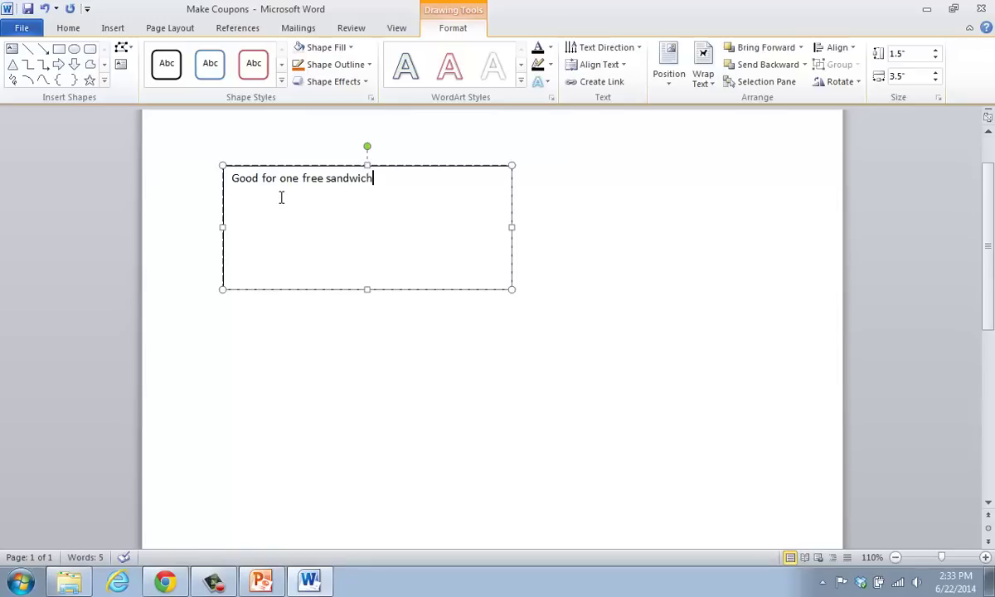
key(Return)
key(Return)
text(Expirat)
key(BackSpace)
key(BackSpace)
text(es)
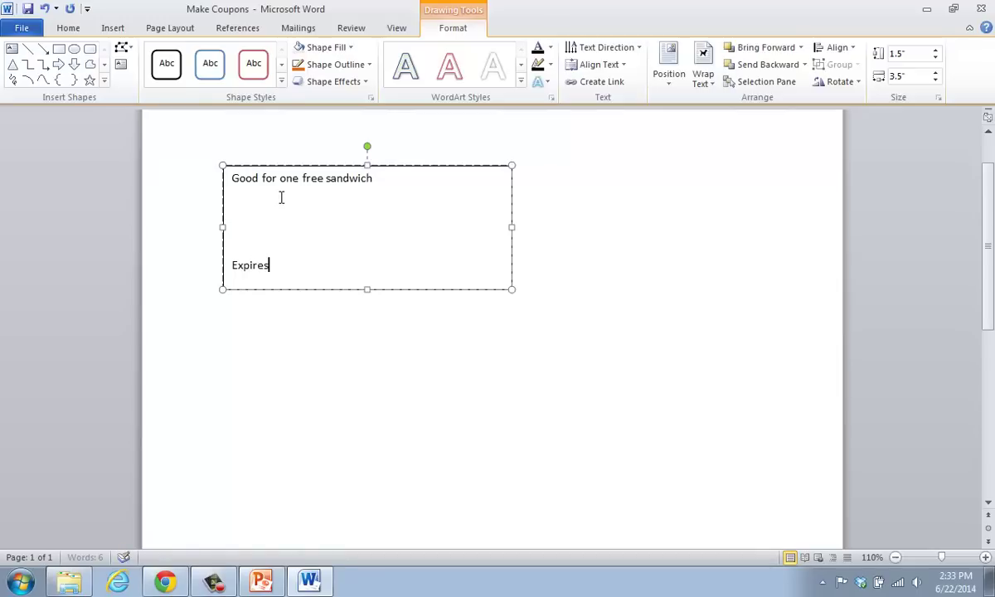
text( 6/22/2015)
Add the line "One coupon per person" below the "Good for one free sandwich" line in the text box.
click(270, 219)
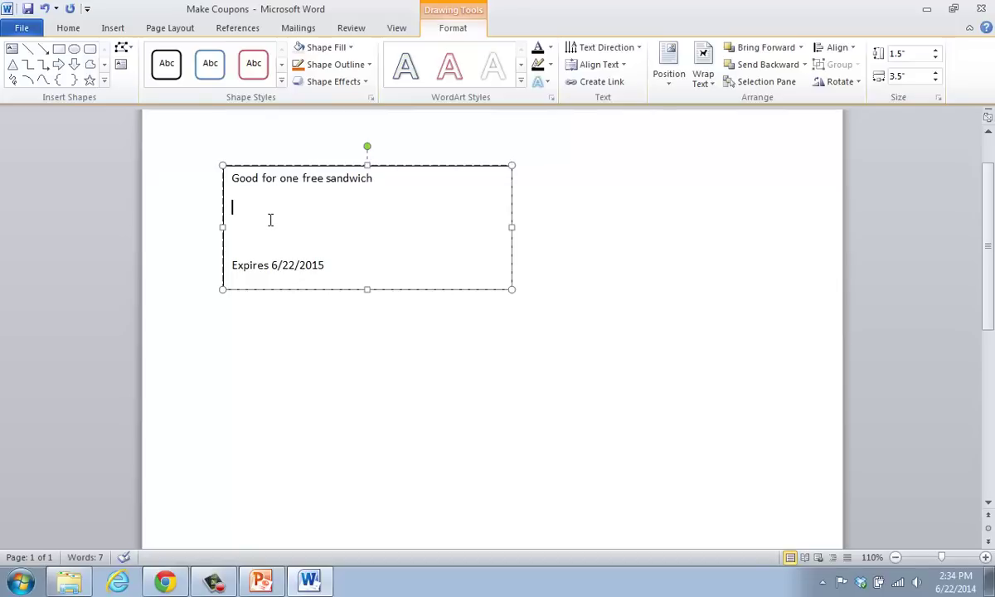
key(Down)
click(251, 210)
text(One coupon per perso)
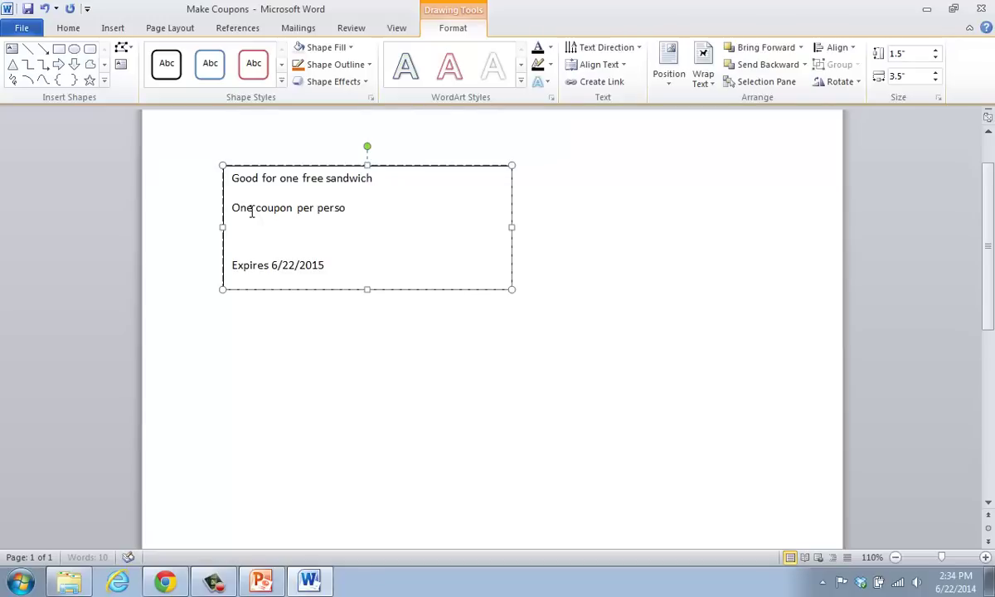
text(n)
Color the "Good for one free sandwich" line dark red and change its font to Bodoni Std Poster.
click(67, 29)
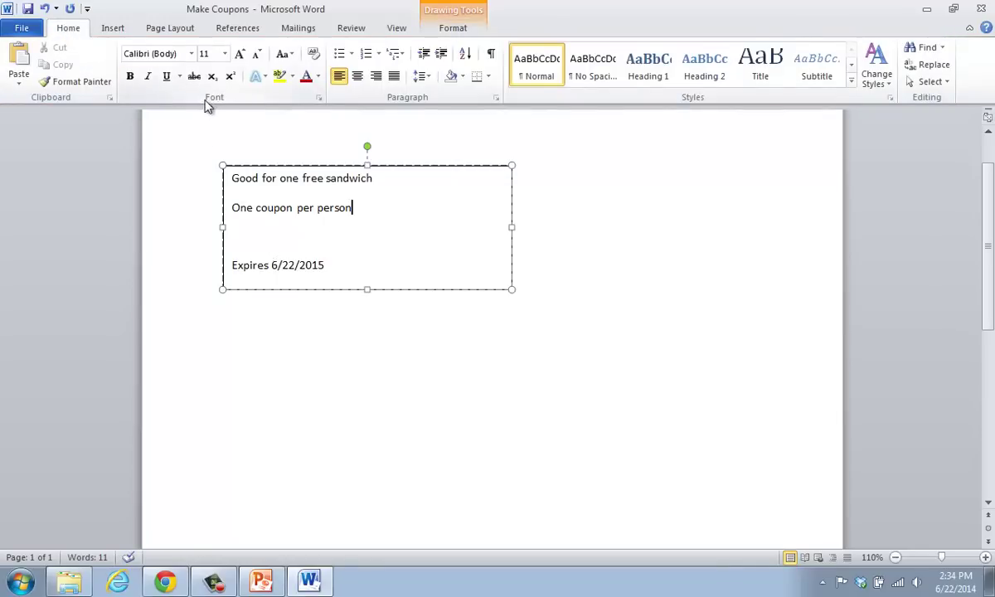
triple_click(274, 181)
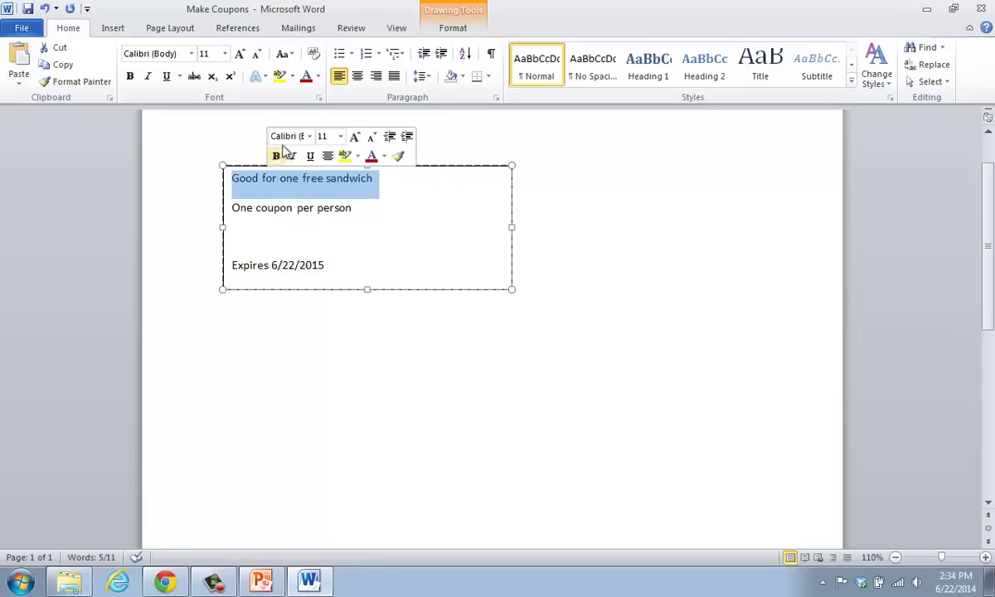
click(318, 77)
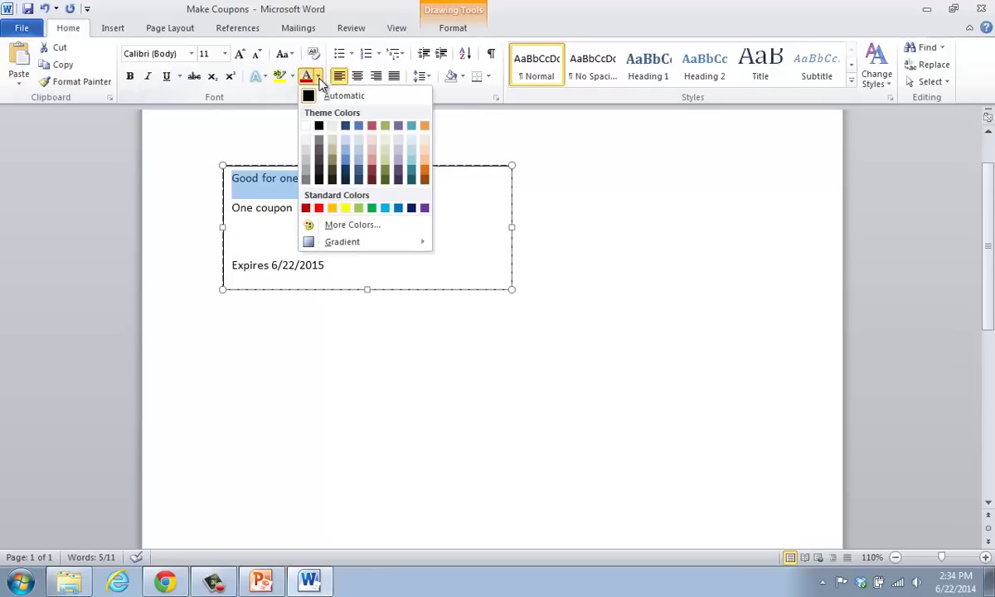
click(308, 208)
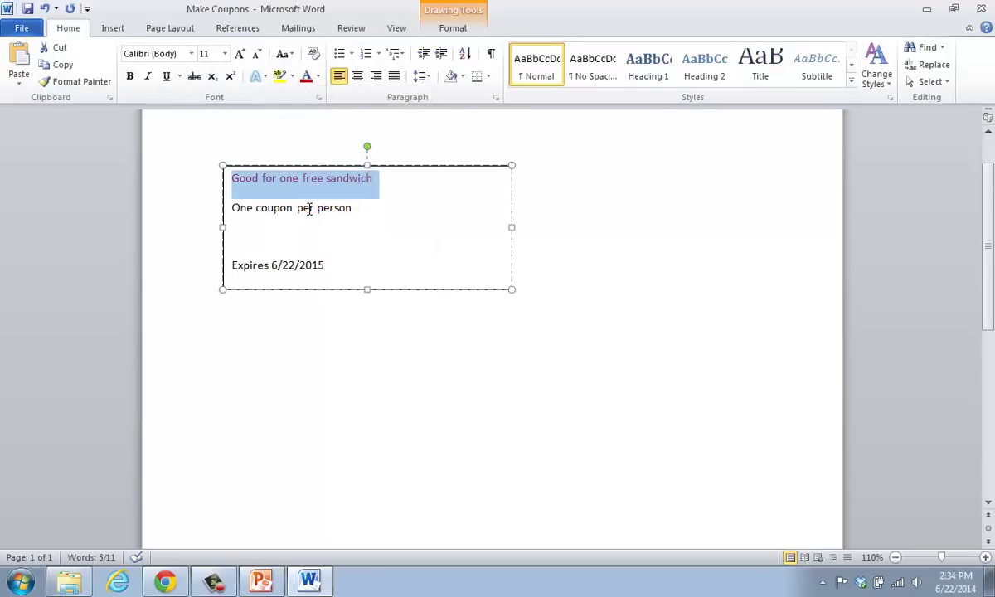
click(191, 54)
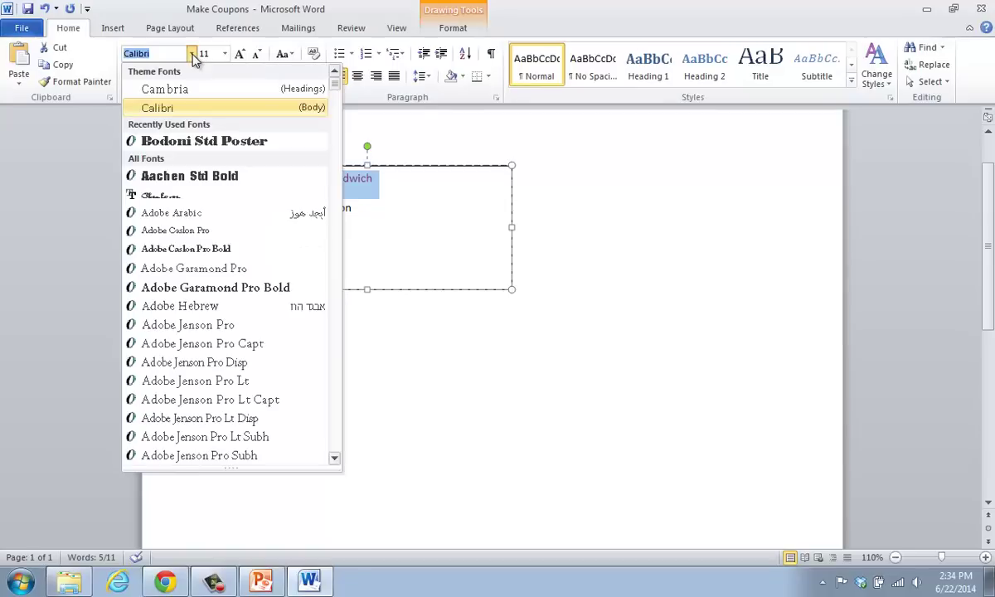
click(196, 143)
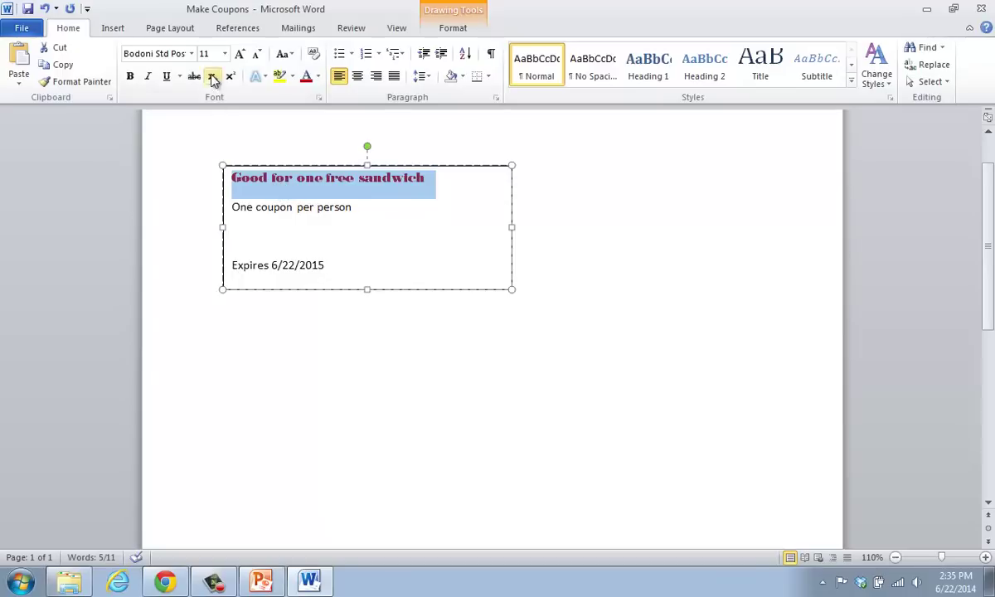
Set the "Good for one free sandwich" line to 14 pt and center it.
click(224, 53)
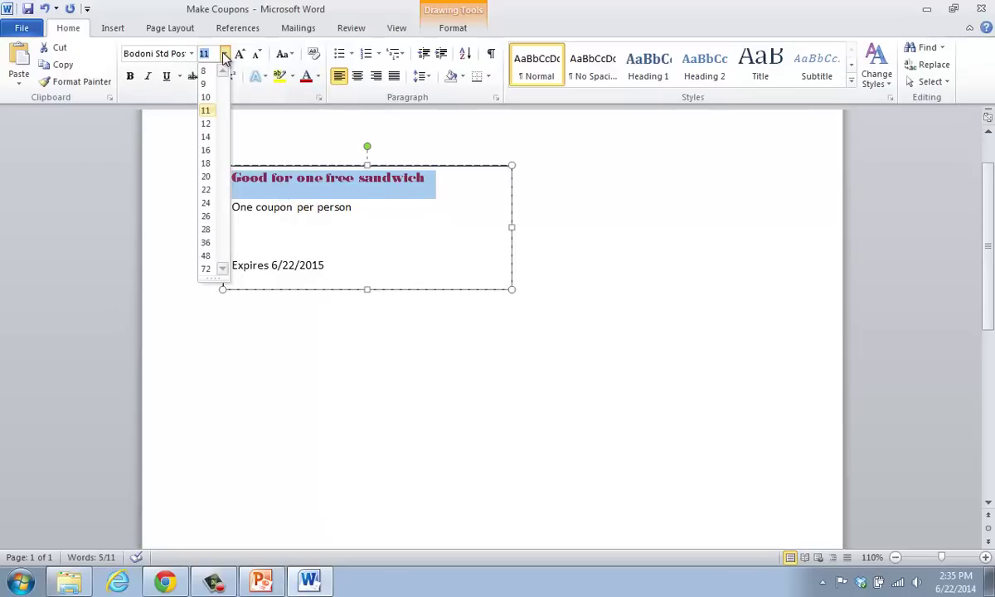
click(205, 138)
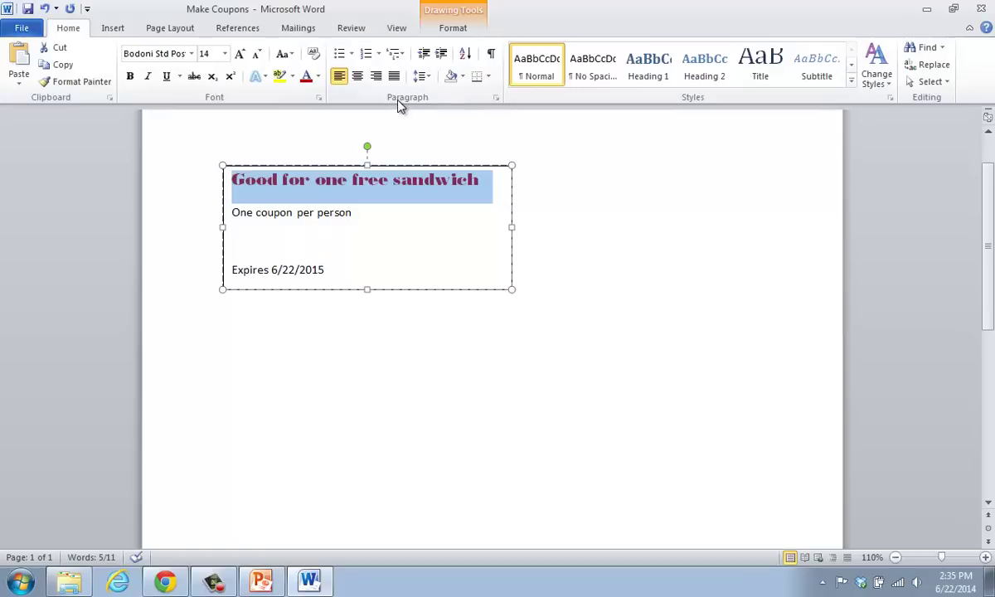
click(358, 79)
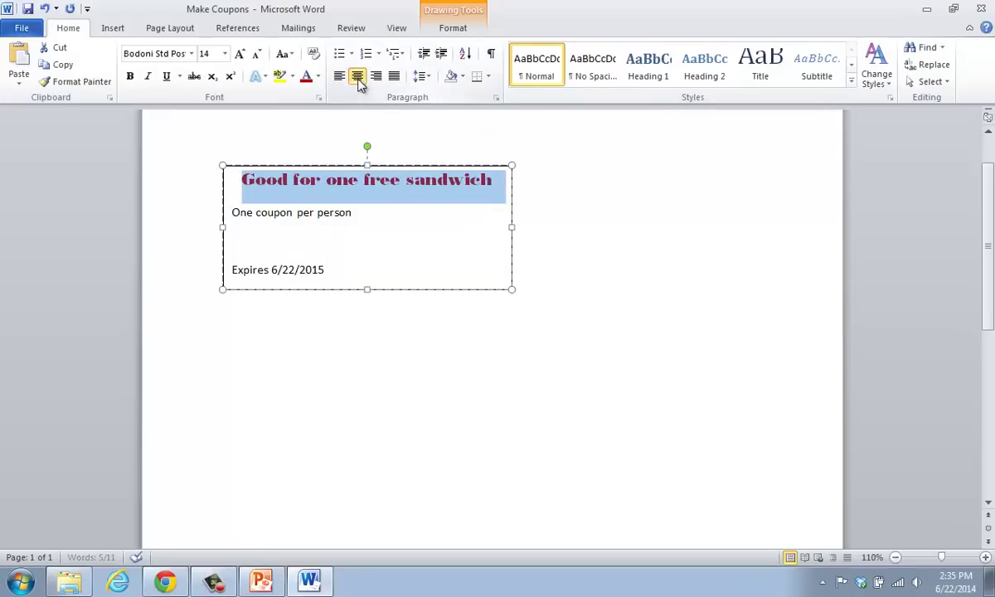
Center the "One coupon per person" line and reduce the expiration line's font size to 9 pt.
triple_click(320, 213)
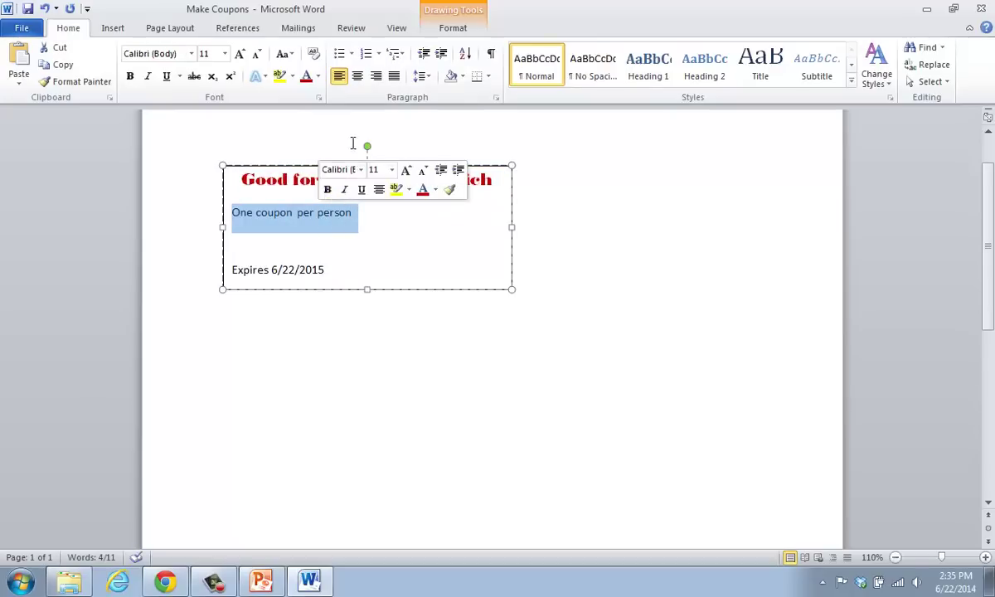
click(359, 77)
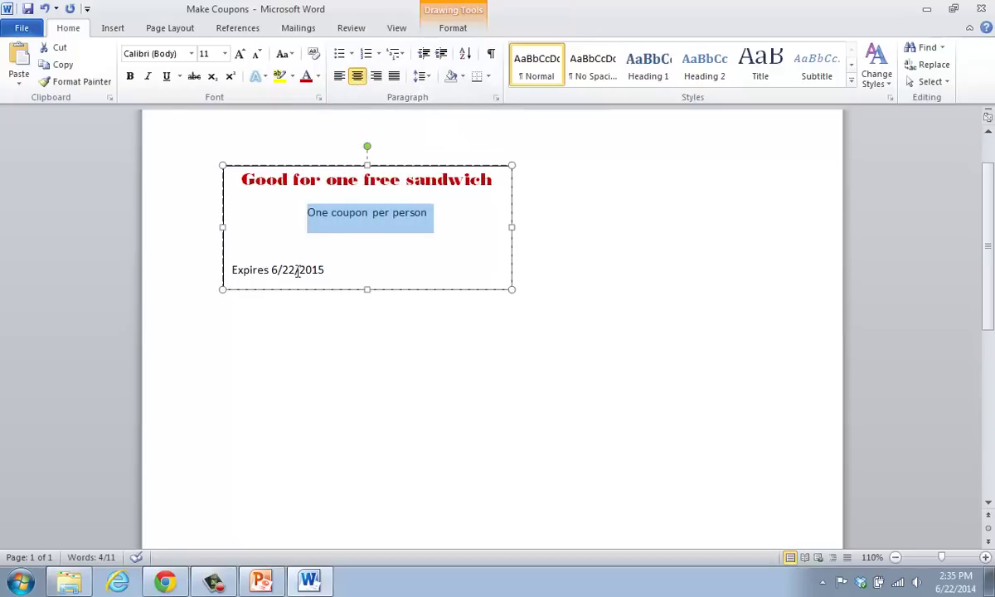
drag(328, 271, 231, 272)
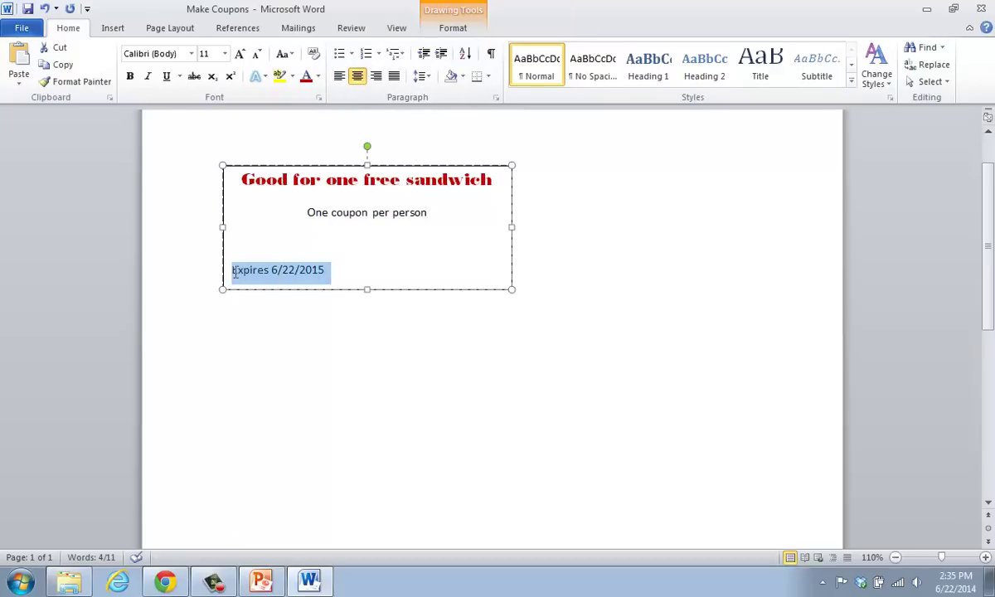
click(224, 53)
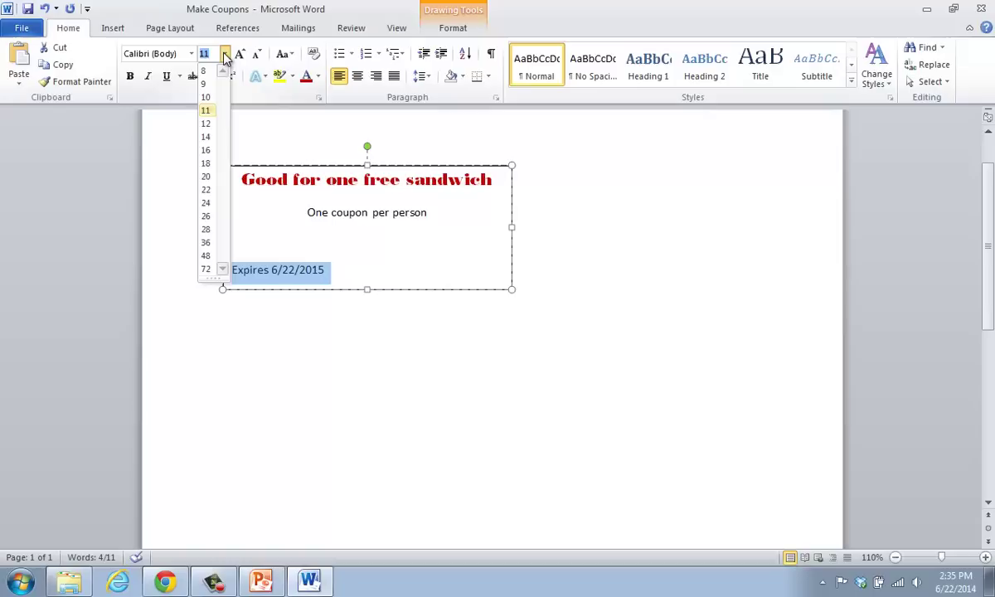
click(205, 84)
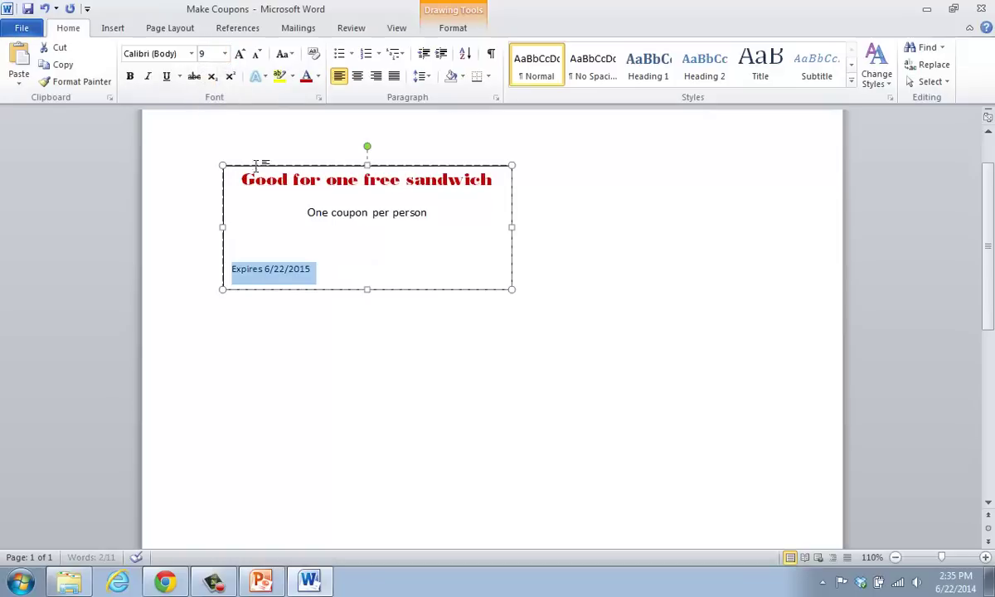
click(381, 247)
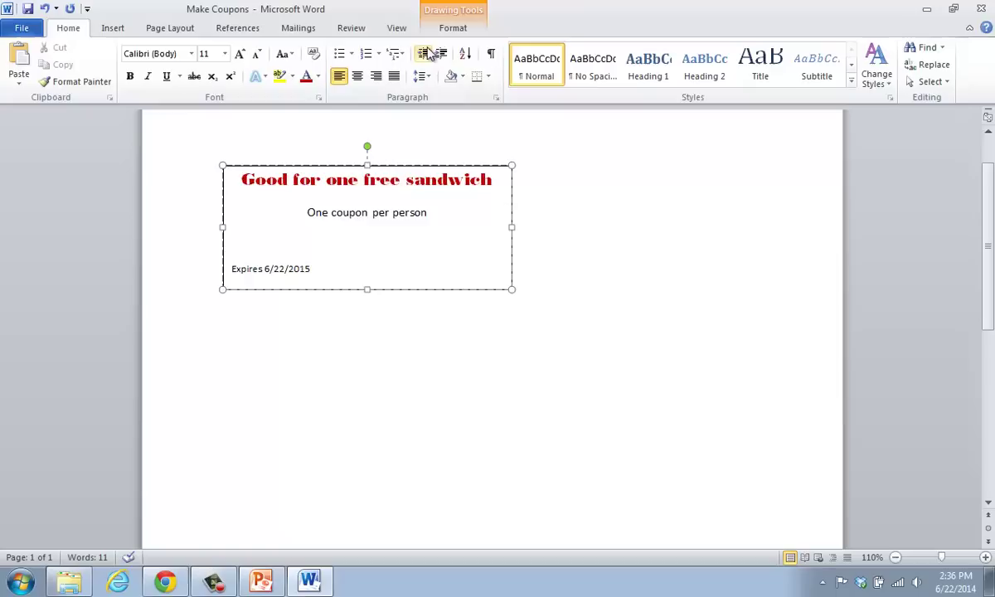
Give the coupon's text box a dashed outline with a weight of 2¼ pt.
click(453, 28)
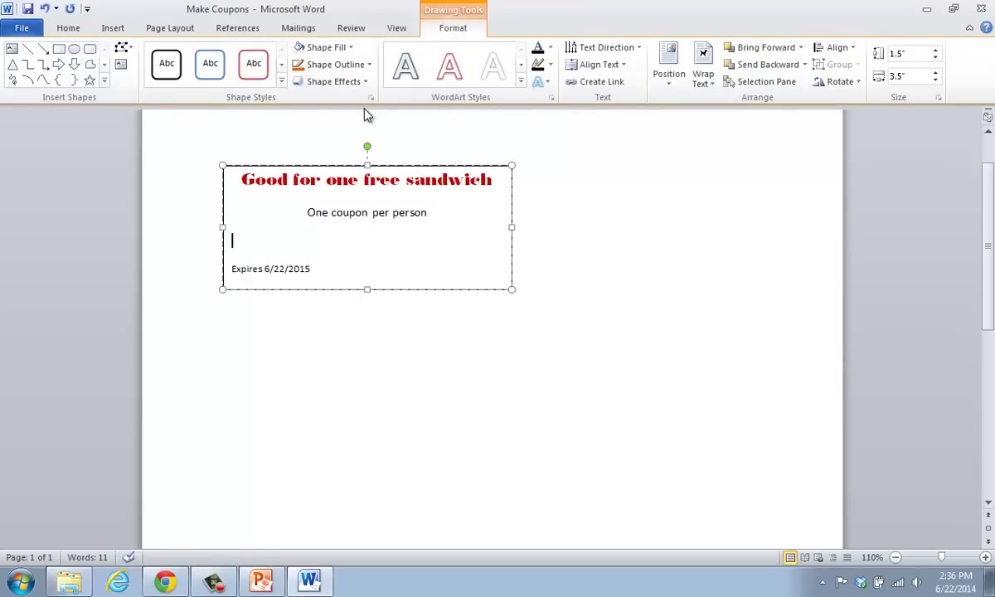
click(369, 66)
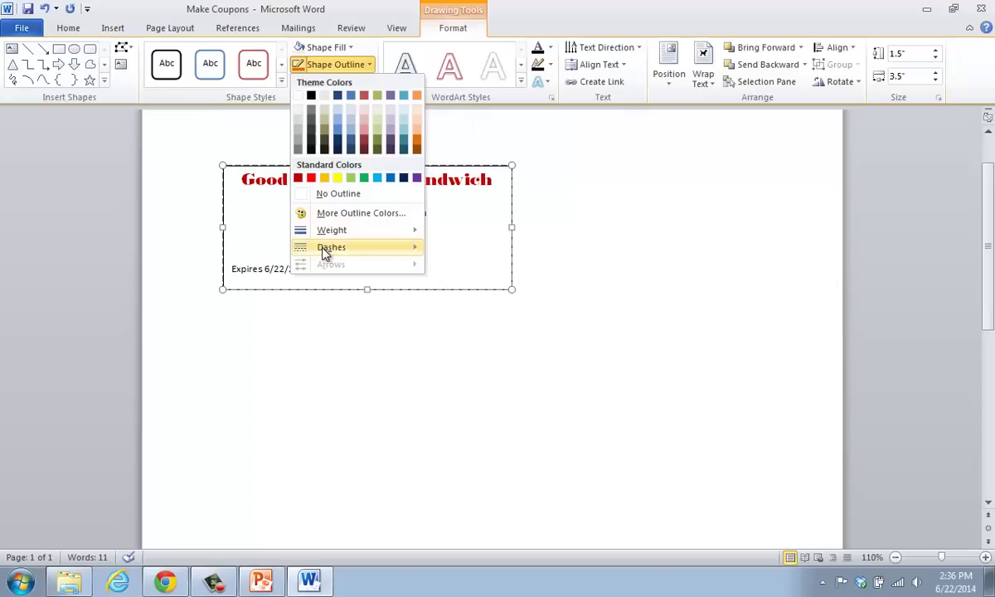
mouse_move(326, 253)
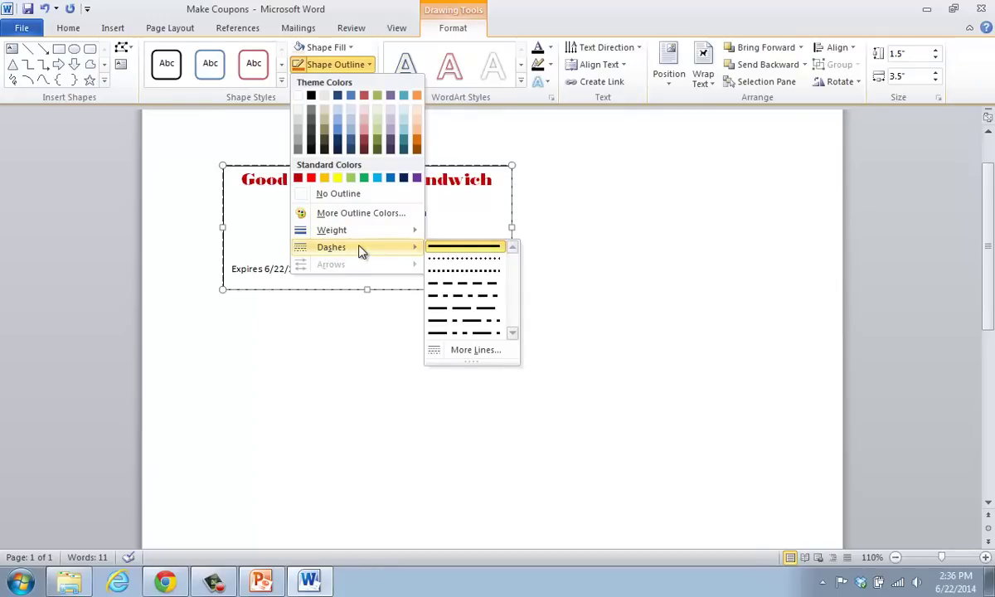
click(453, 280)
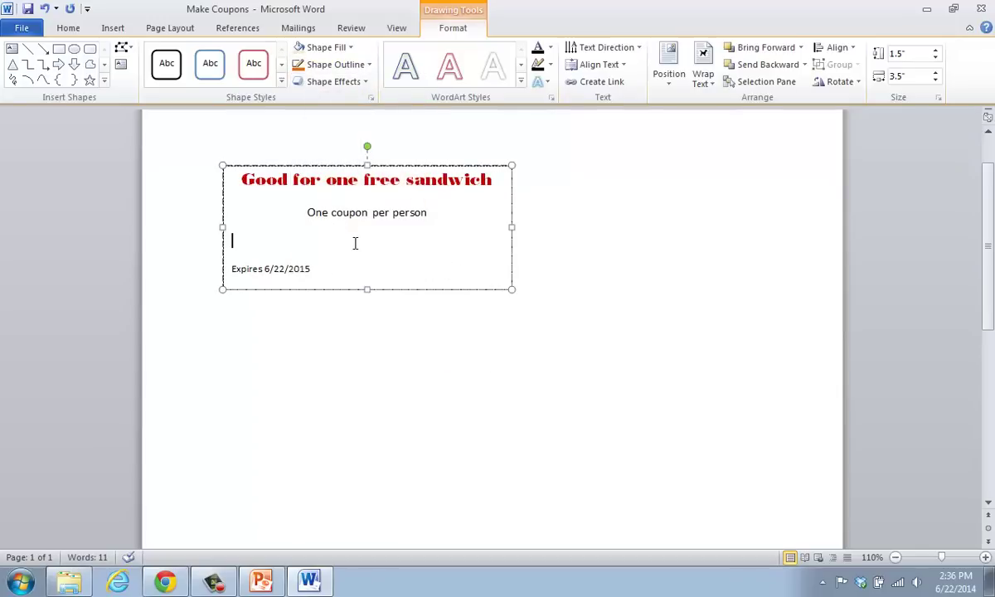
click(348, 68)
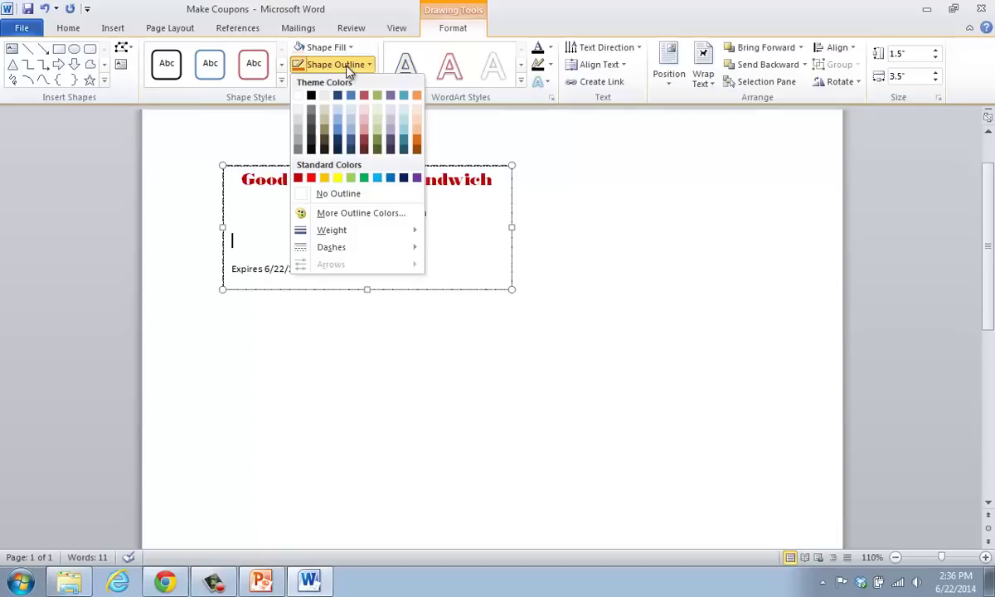
mouse_move(338, 235)
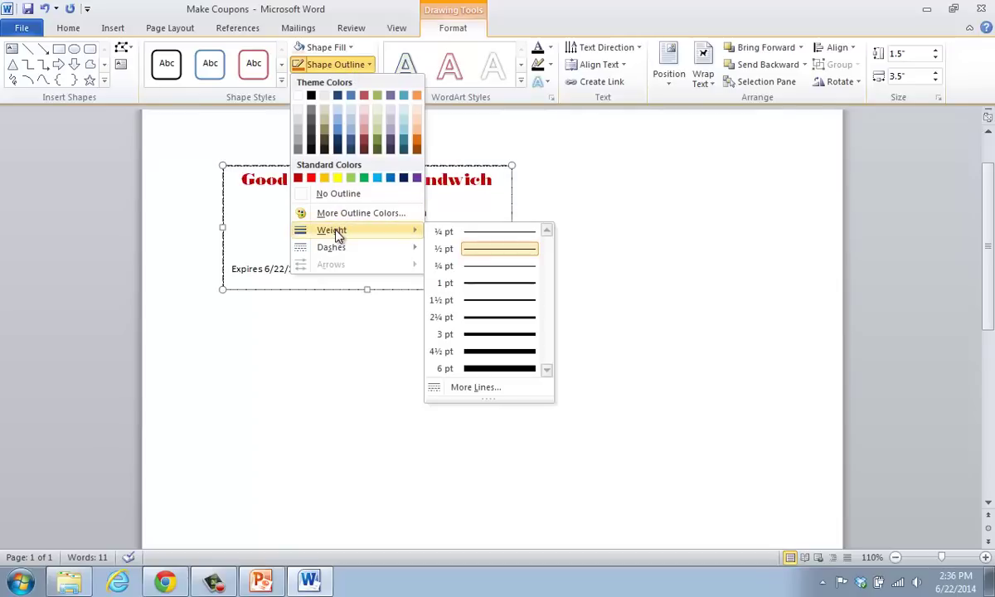
click(474, 318)
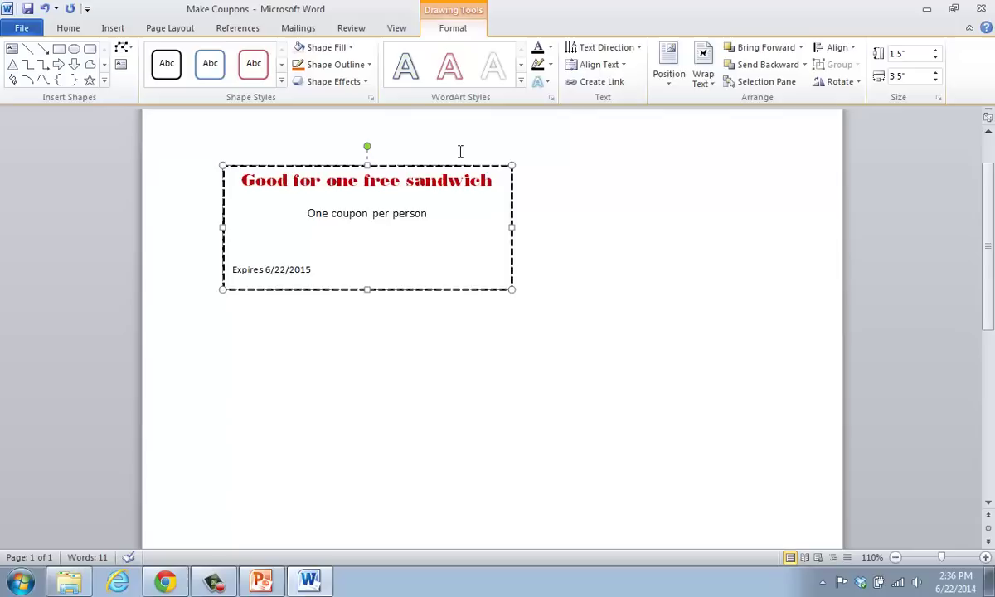
Color the coupon's dashed outline dark orange and fill the text box with the lightest orange tint.
click(359, 71)
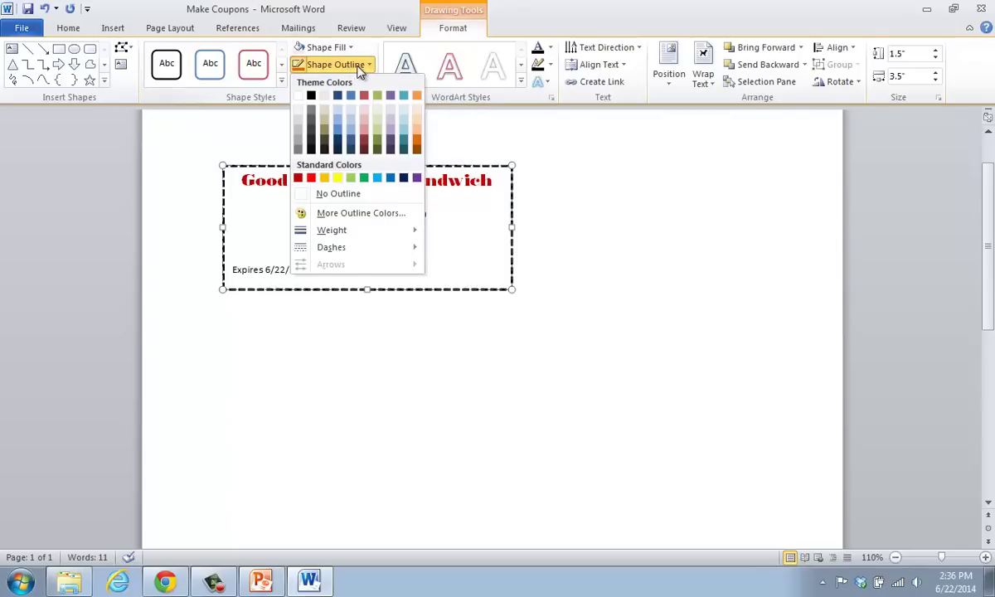
click(417, 145)
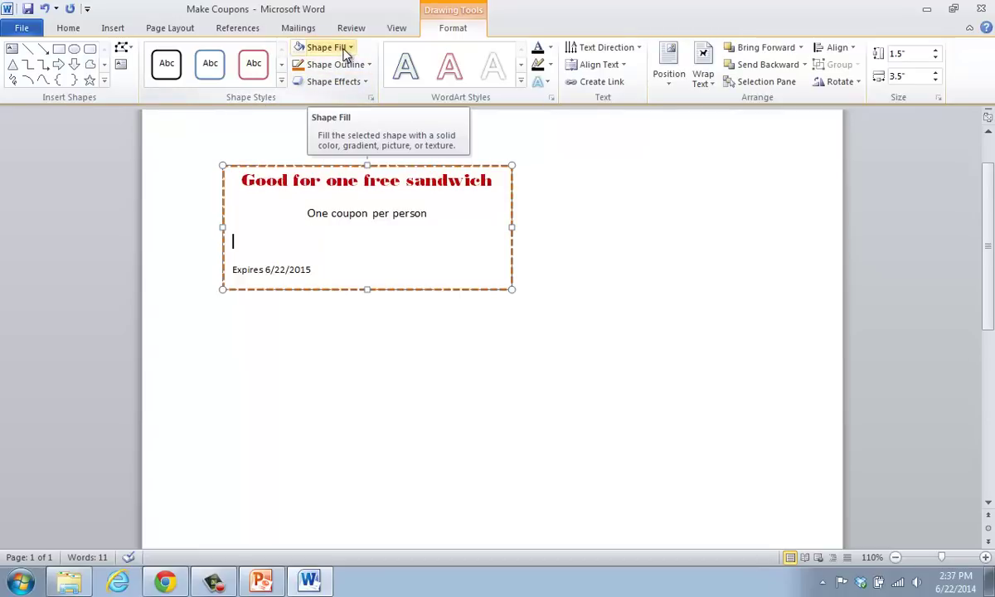
click(346, 49)
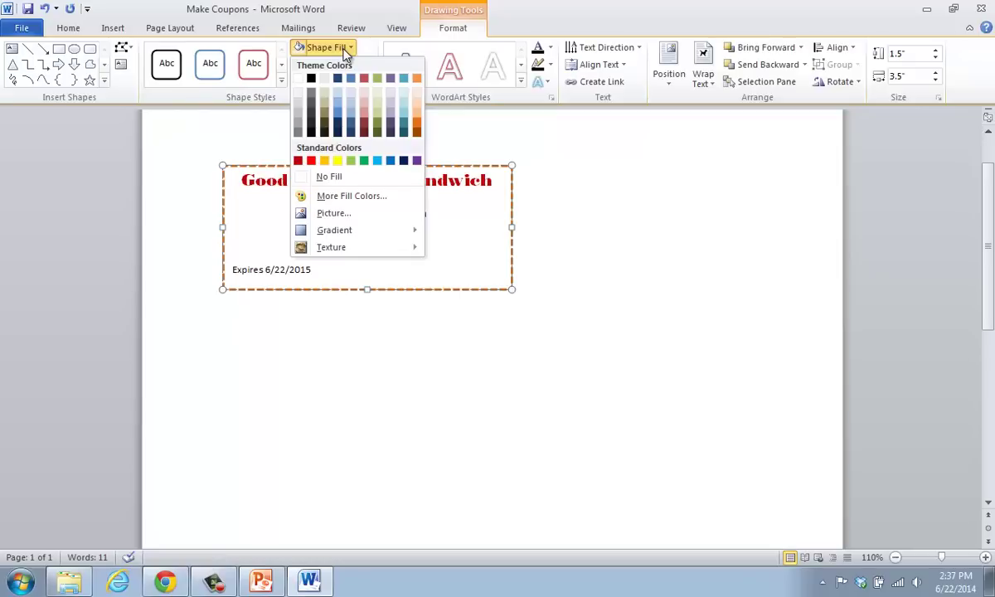
click(417, 94)
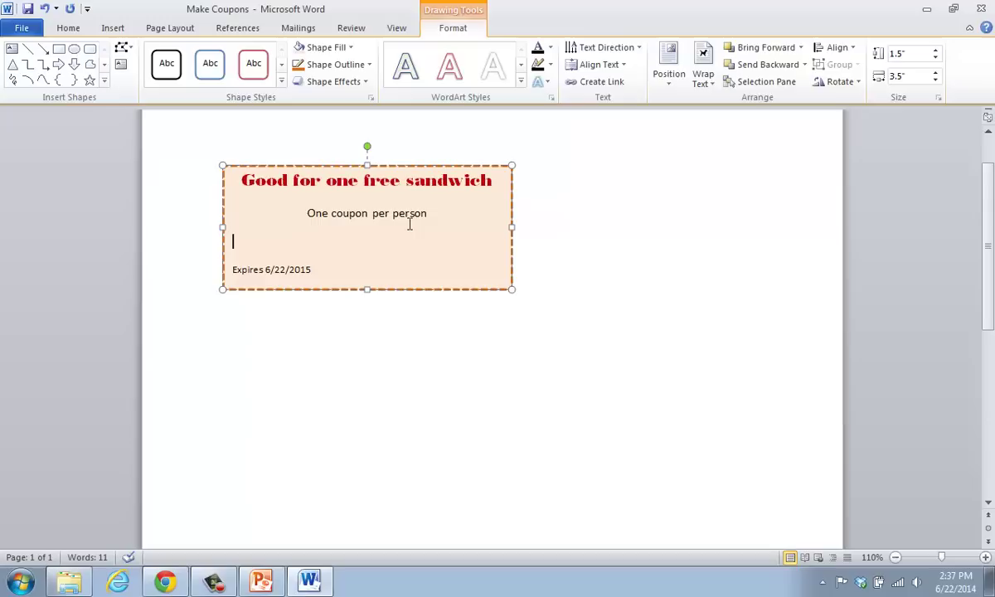
Search the clip art for "sandwich" and insert the white-bread sandwich with lettuce on the coupon's blank line.
click(284, 238)
click(113, 30)
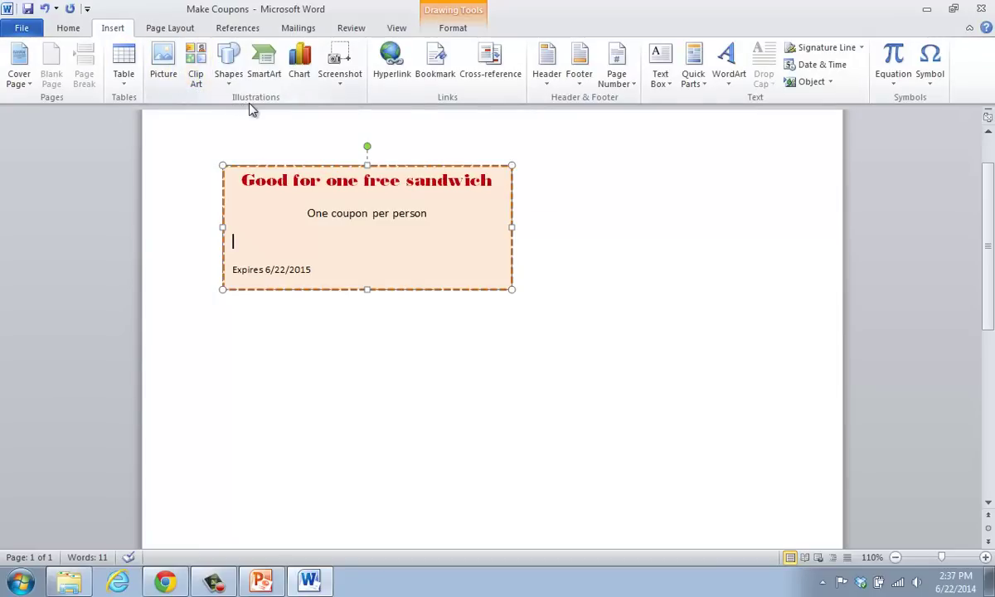
click(197, 72)
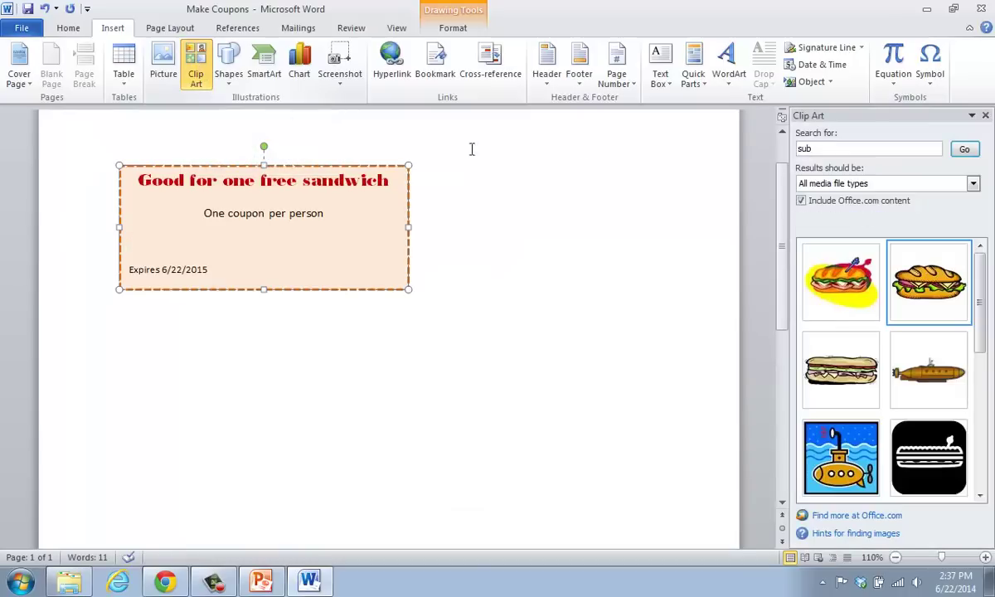
click(816, 147)
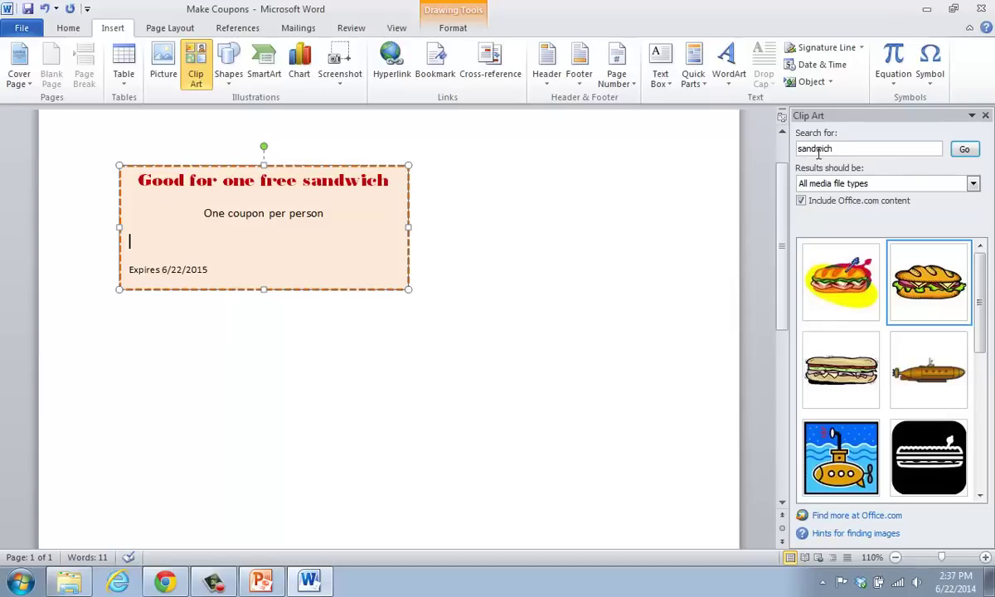
key(Return)
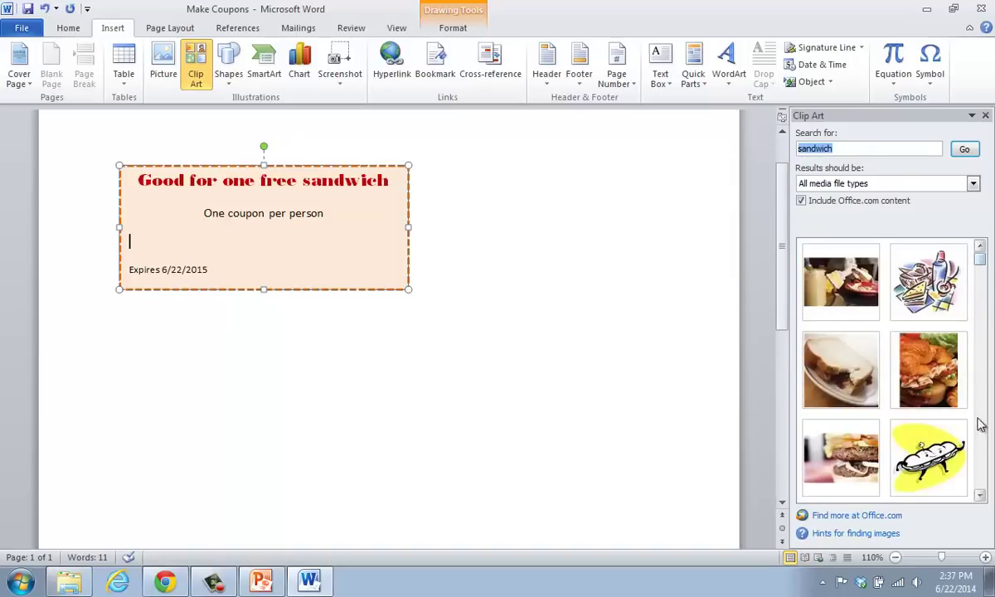
scroll(971, 427, down, 5)
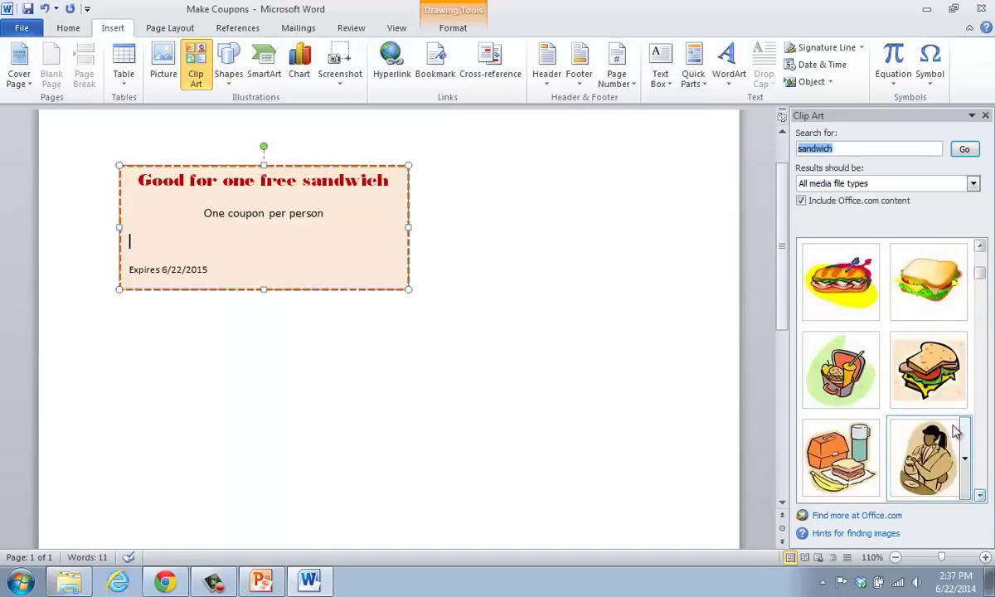
click(926, 291)
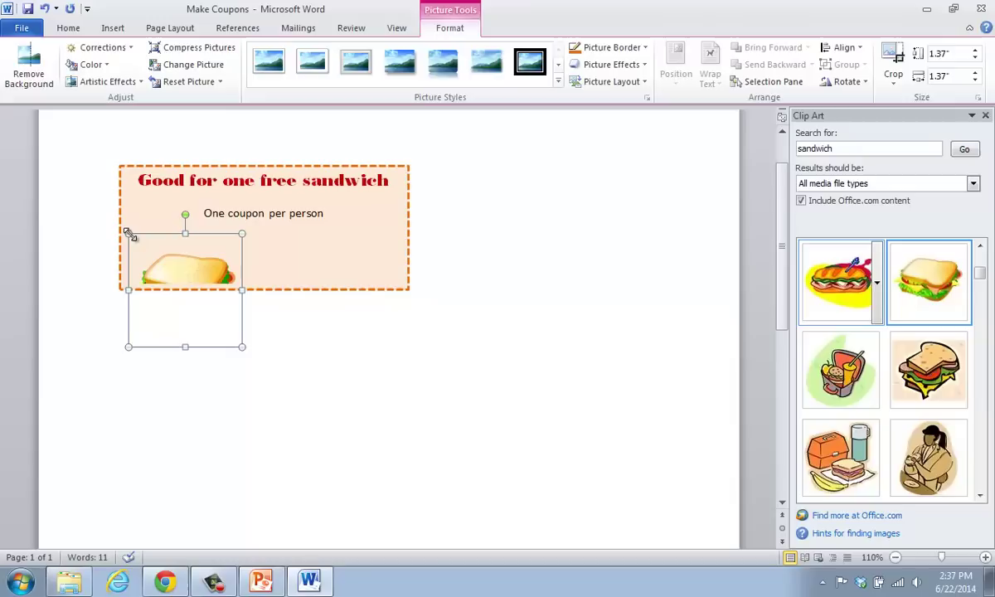
Shrink the sandwich picture to about 0.33" square and place it in front of "One coupon per person".
drag(126, 234, 189, 292)
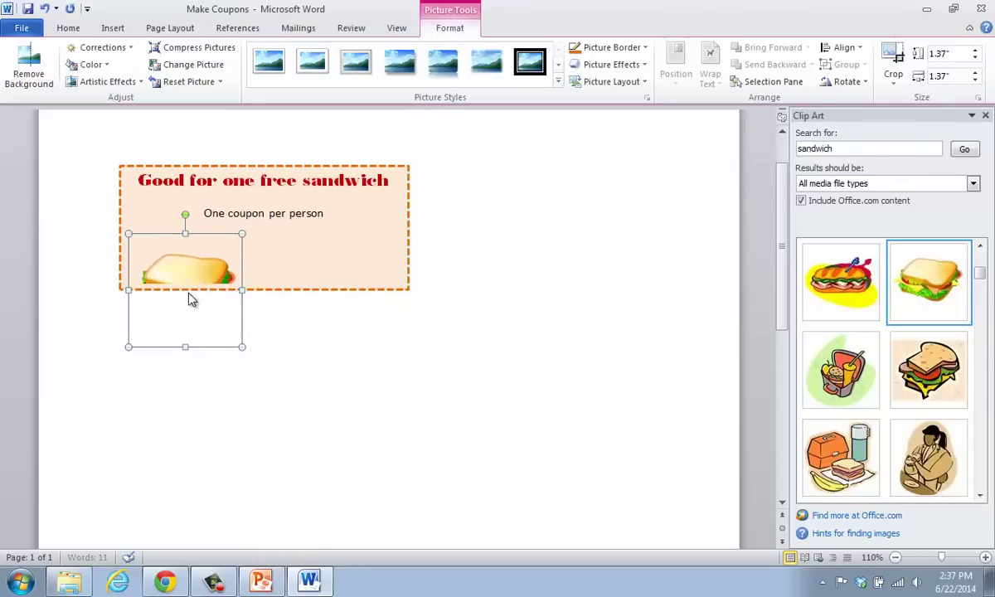
drag(129, 235, 152, 205)
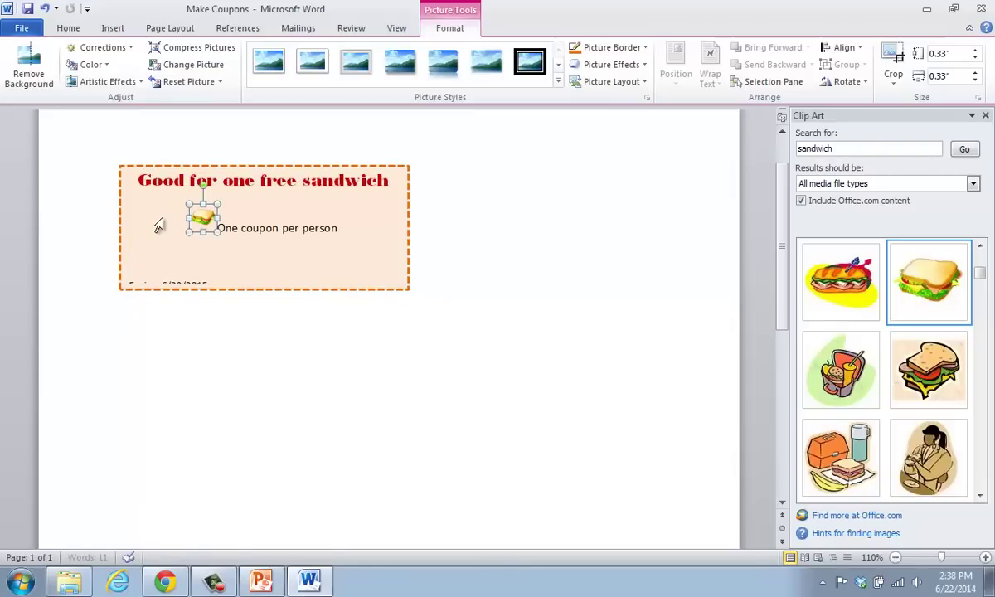
Try removing the blank line above the expiration line, and restore it.
click(186, 262)
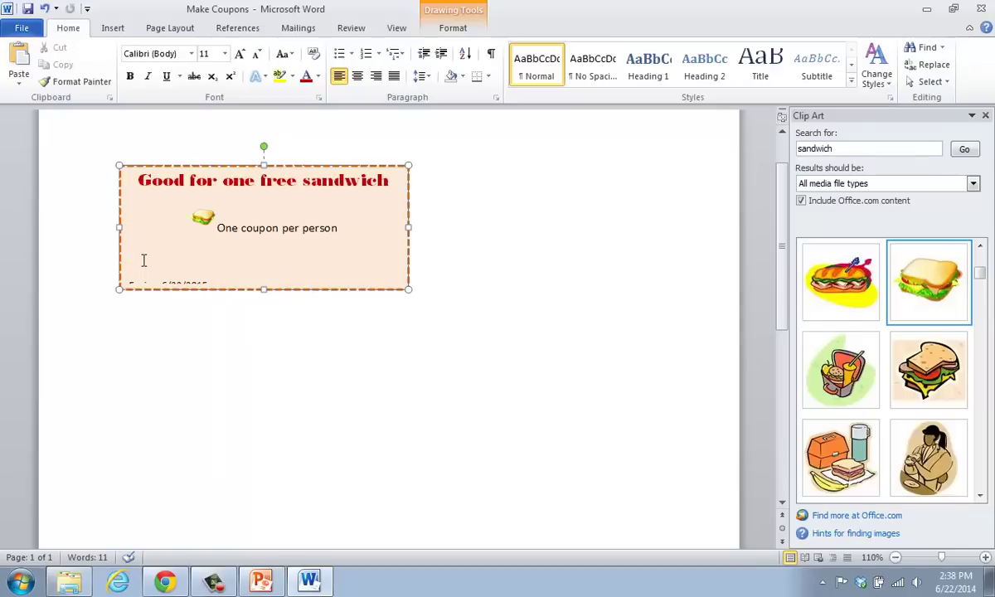
key(Delete)
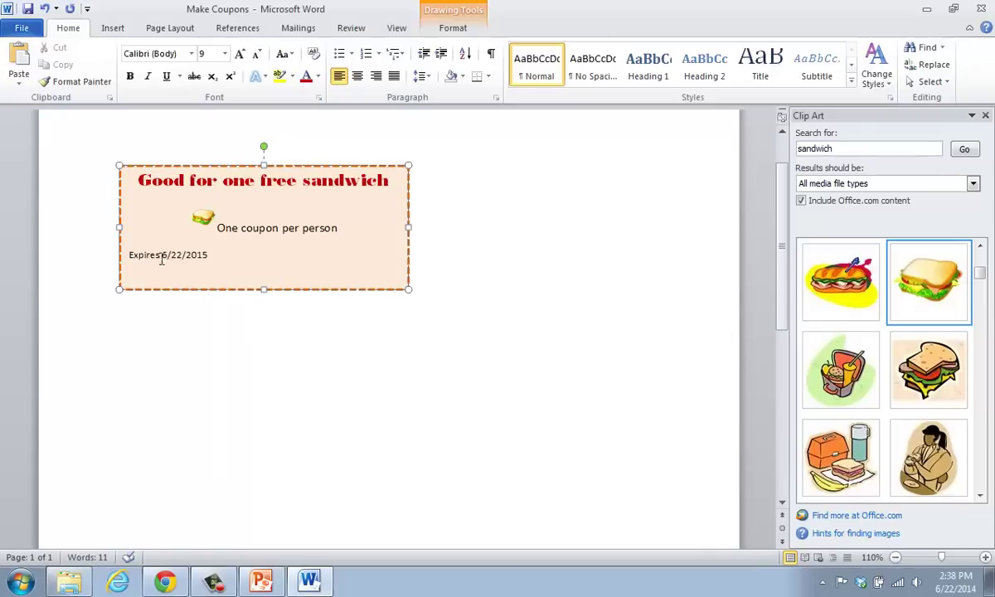
key(Return)
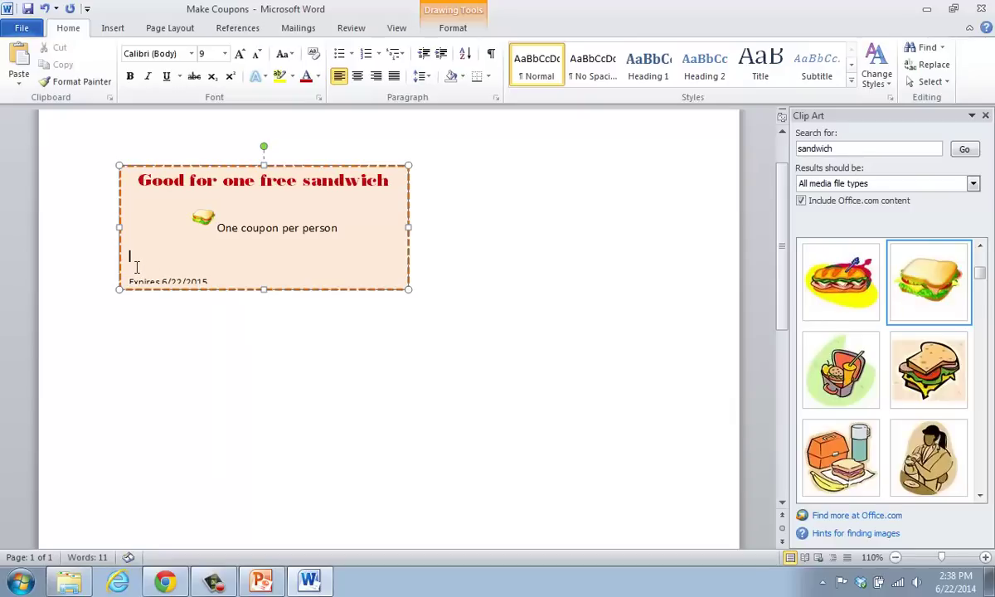
key(Delete)
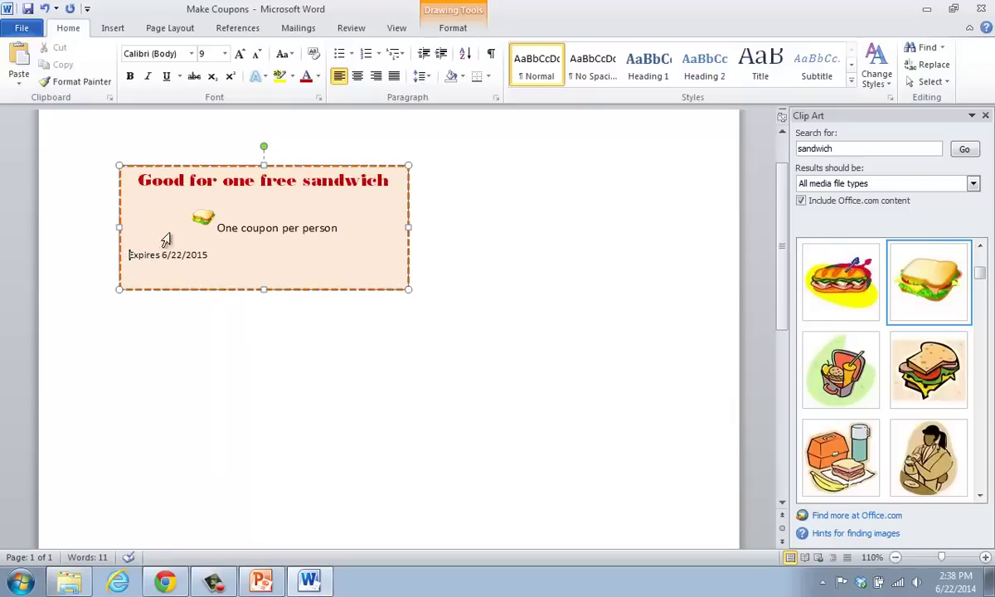
key(Return)
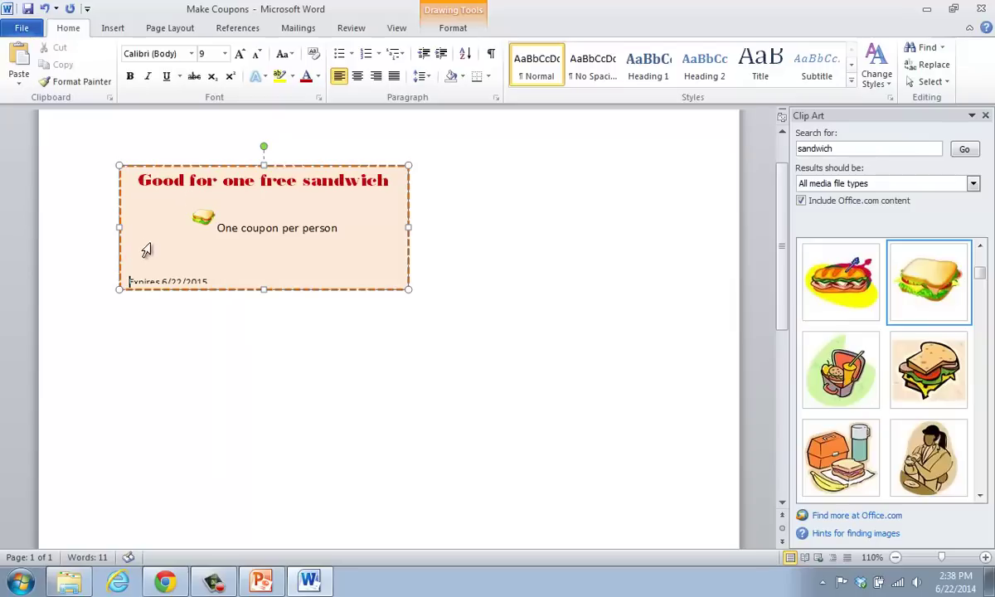
Set the font size of the blank line above the expiration line to 5 pt.
click(142, 267)
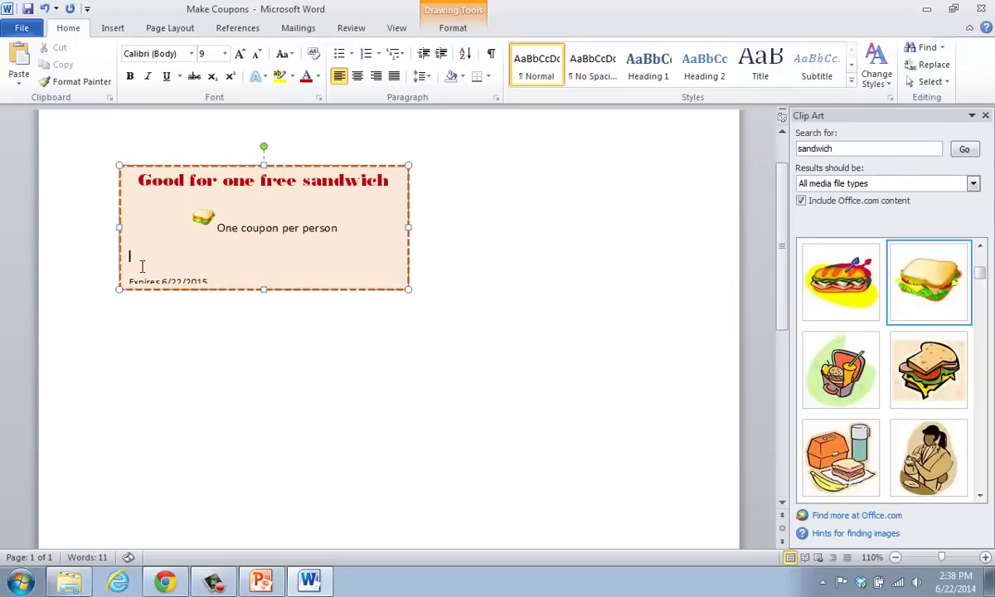
click(214, 53)
key(Return)
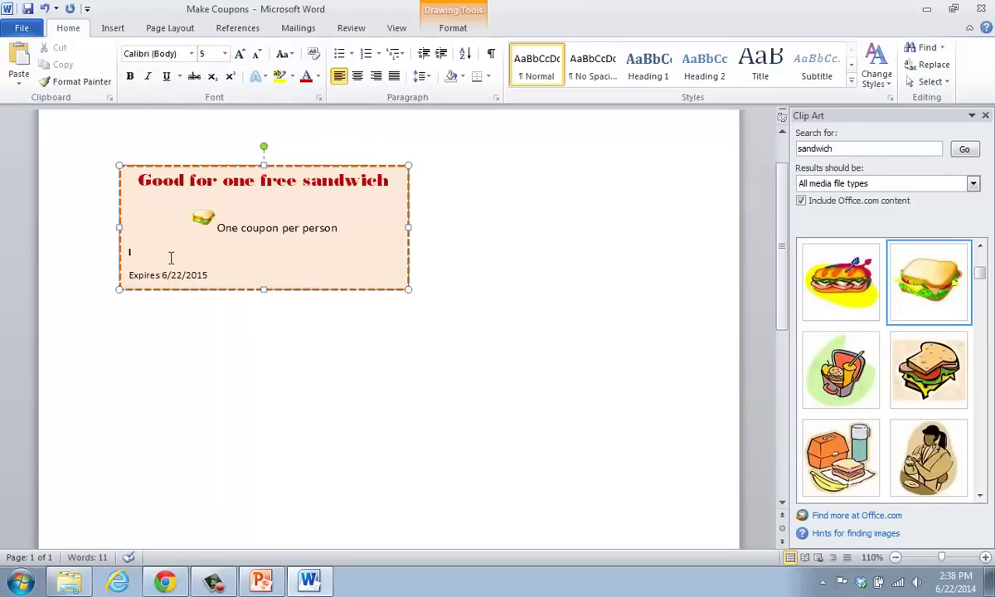
Try enlarging the sandwich picture in front of "One coupon per person", and undo the resize.
click(199, 218)
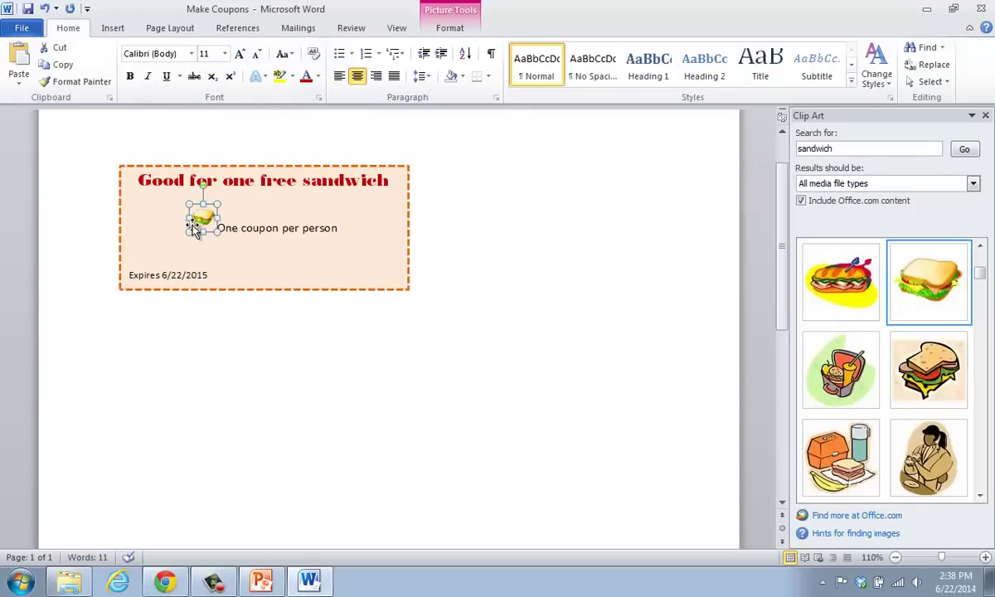
mouse_move(189, 231)
mouse_down()
mouse_move(177, 227)
mouse_move(174, 242)
mouse_up()
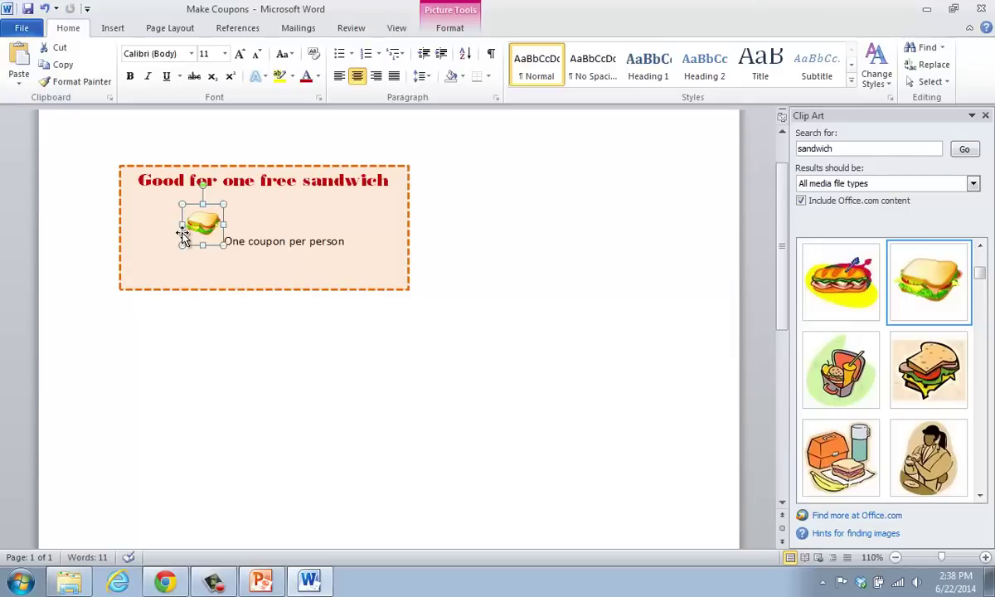
click(46, 9)
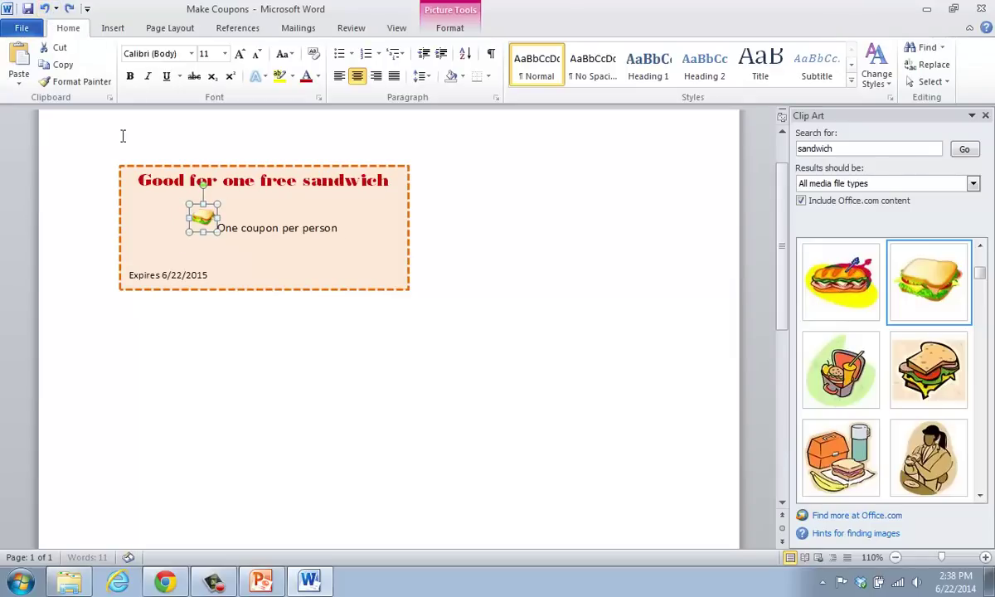
Move the sandwich picture to the end of the "One coupon per person" line and size it to fit above the expiration line.
drag(206, 218, 379, 258)
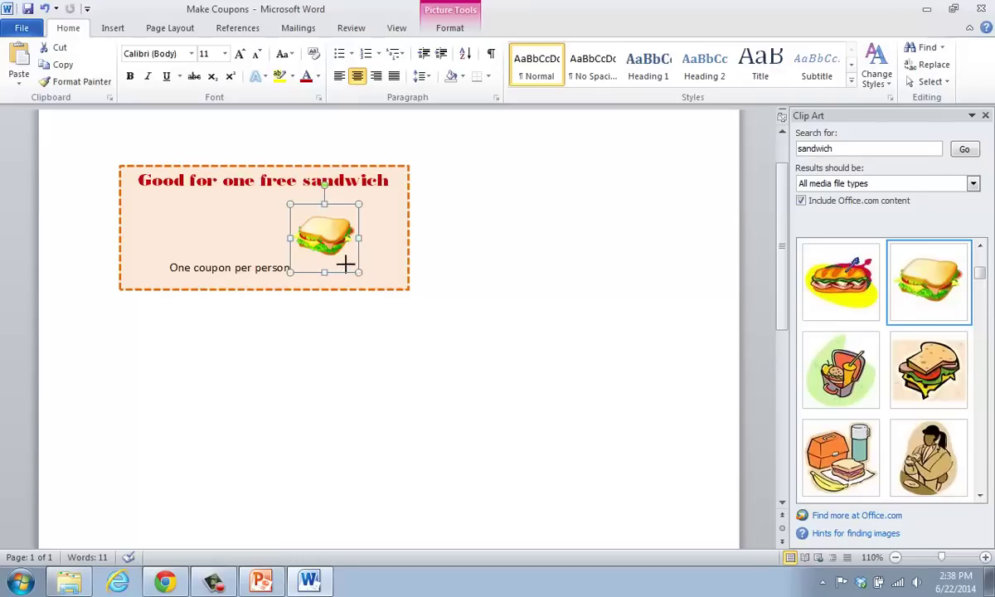
drag(344, 266, 339, 235)
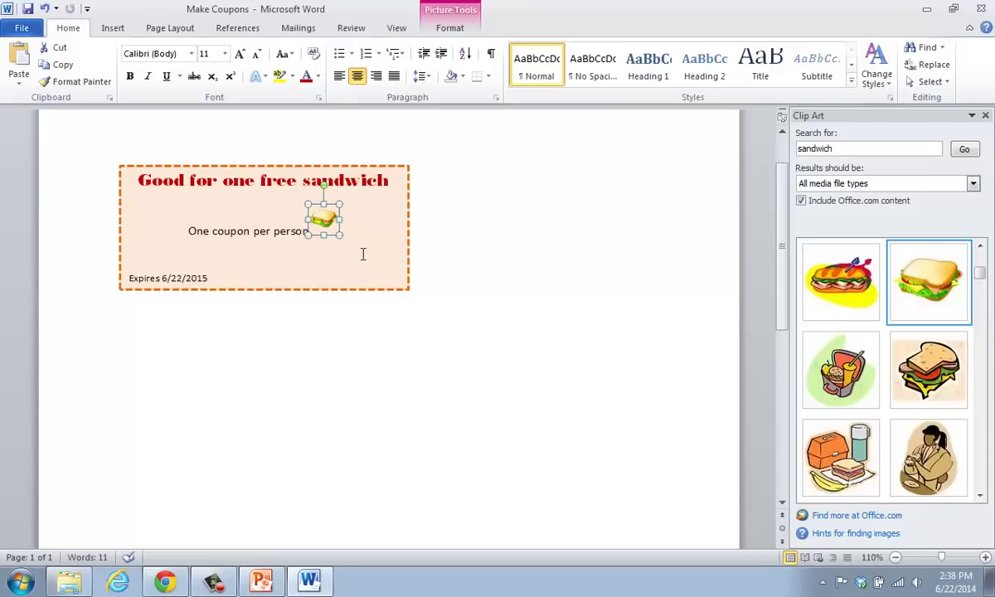
click(363, 254)
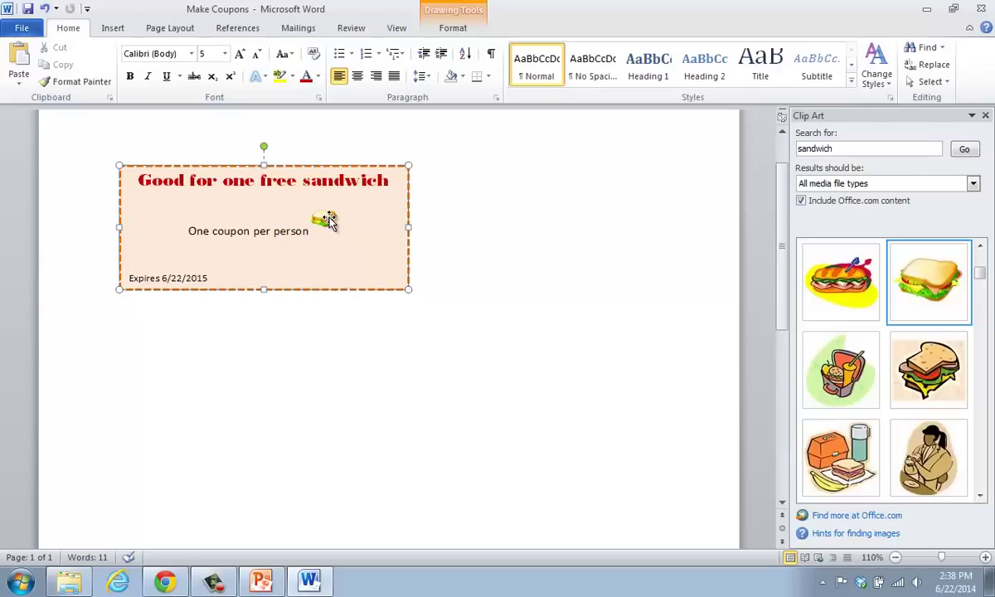
Rotate the sandwich picture slightly counterclockwise and move the whole coupon to the upper-left corner of the page.
click(325, 219)
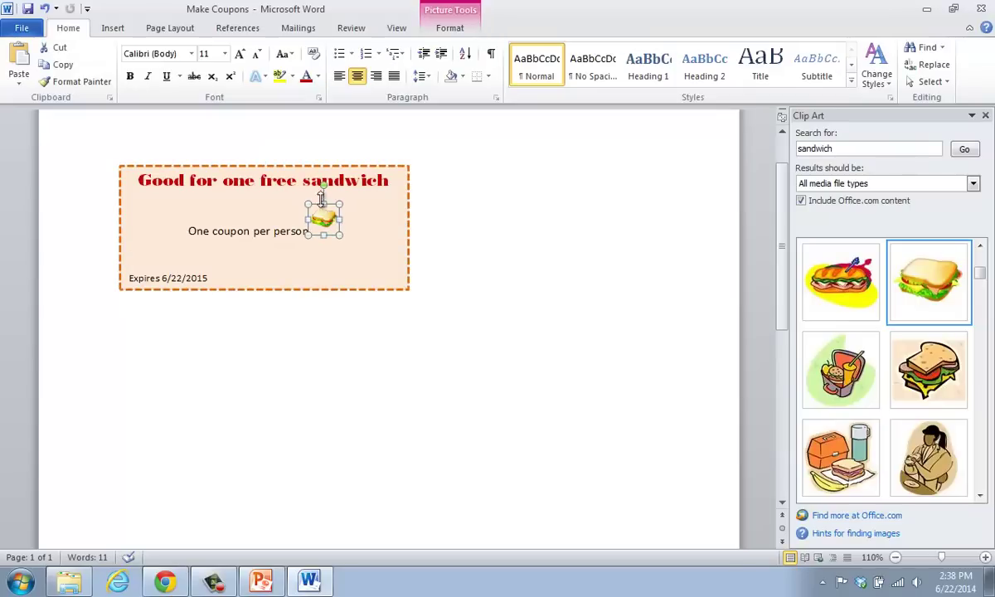
mouse_move(325, 189)
mouse_down()
mouse_move(290, 172)
mouse_move(312, 190)
mouse_up()
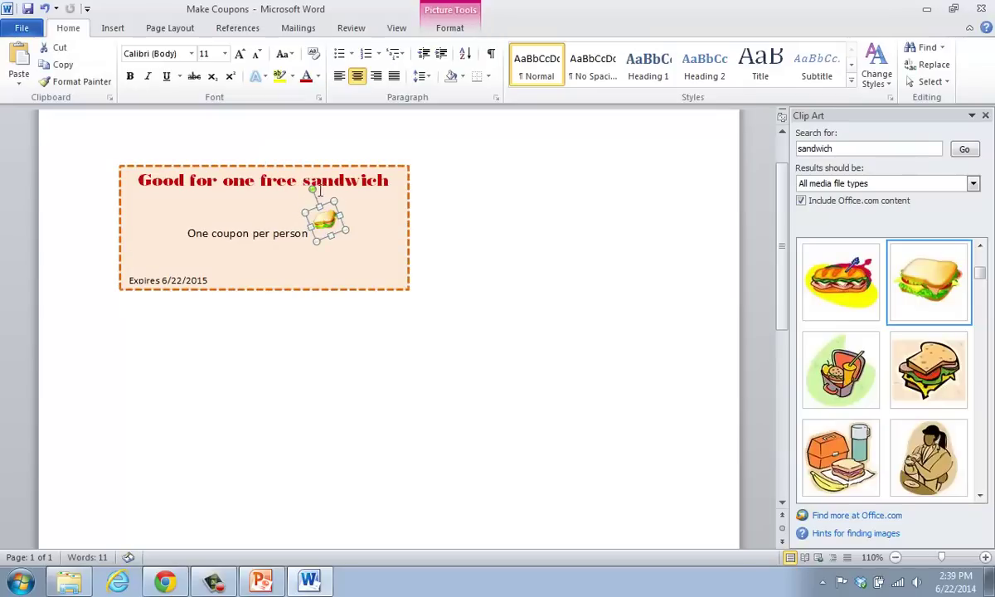
click(369, 230)
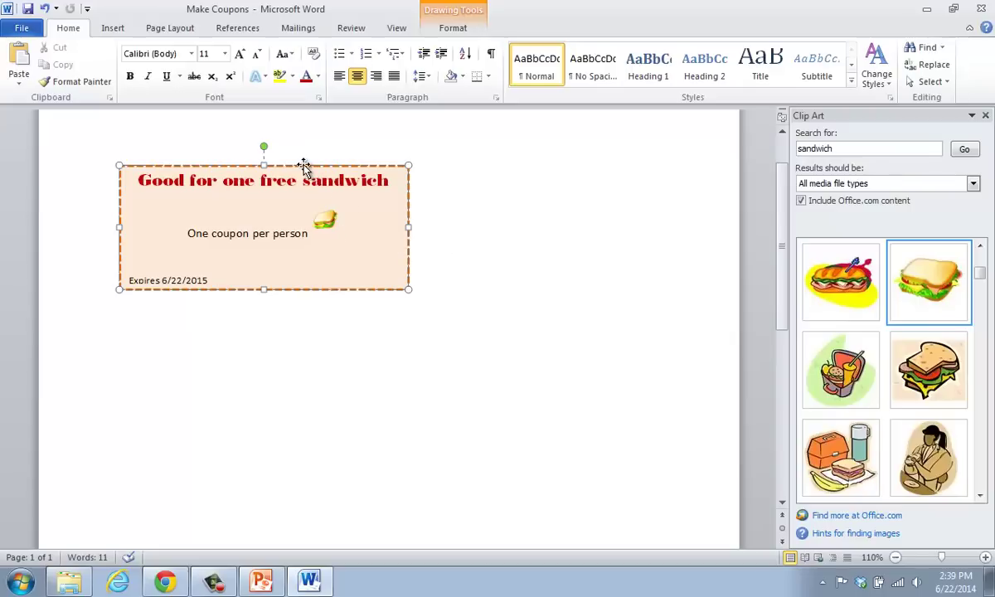
drag(304, 164, 244, 139)
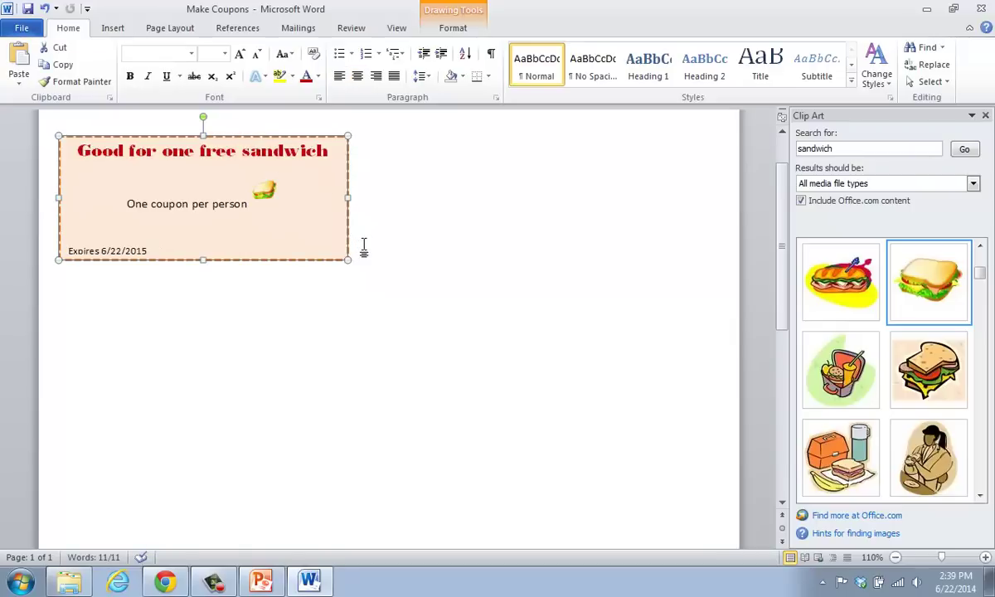
Paste a copy of the coupon as a picture, try to move it beside the original, and undo the paste.
click(362, 245)
click(348, 229)
click(62, 67)
right_click(404, 163)
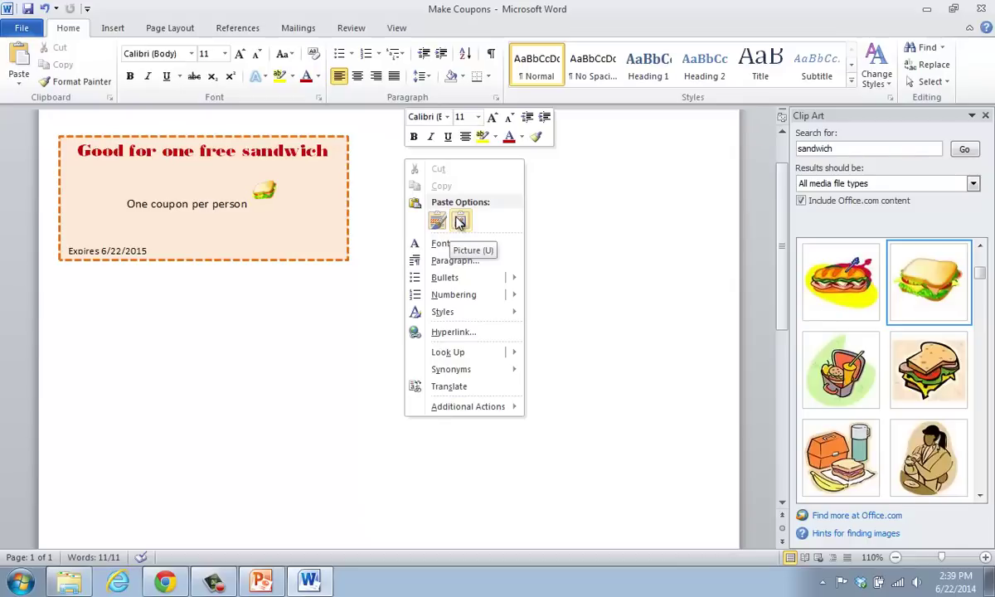
click(461, 223)
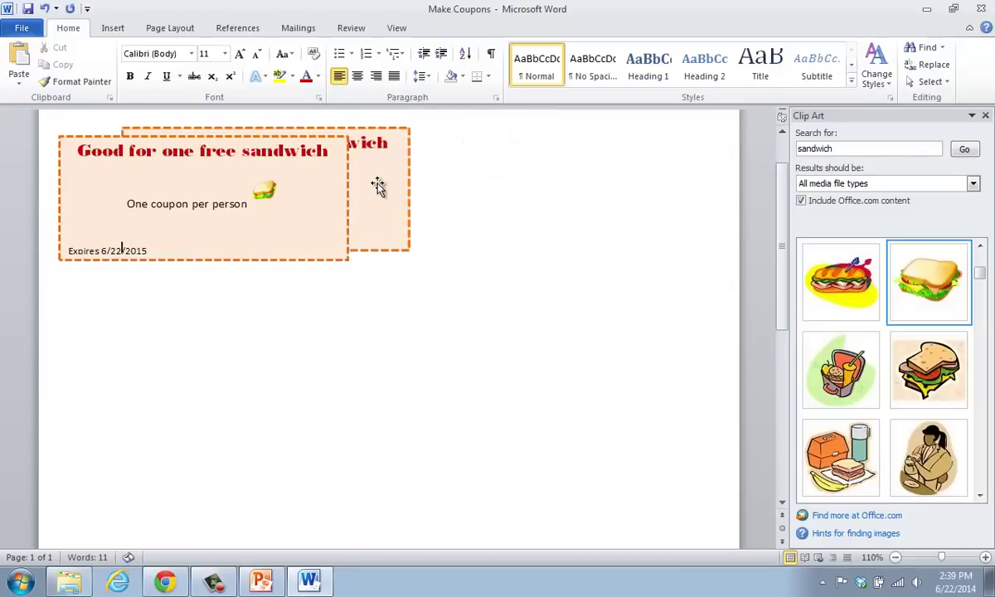
drag(378, 148, 533, 163)
drag(357, 134, 473, 171)
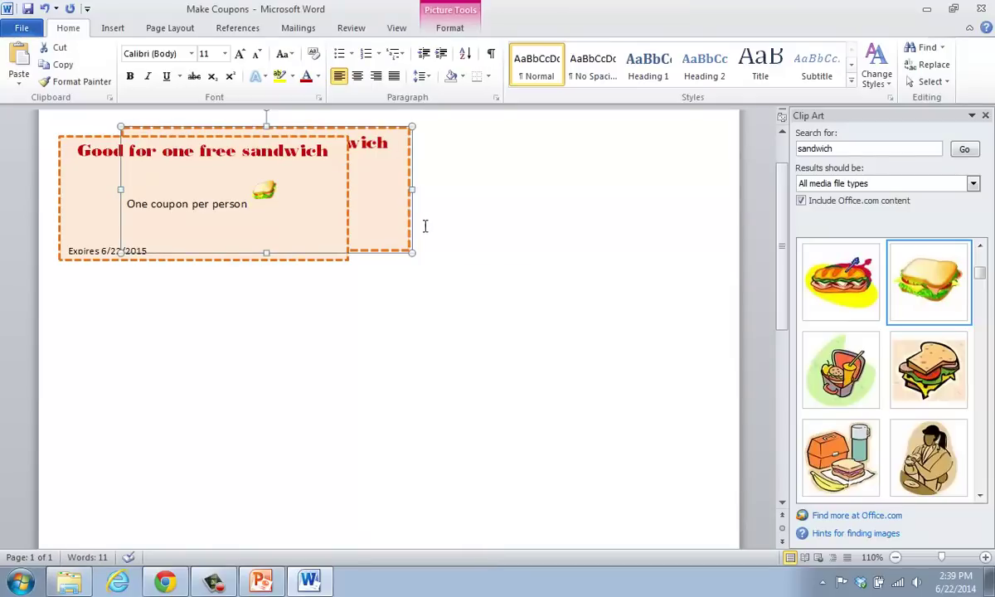
click(45, 10)
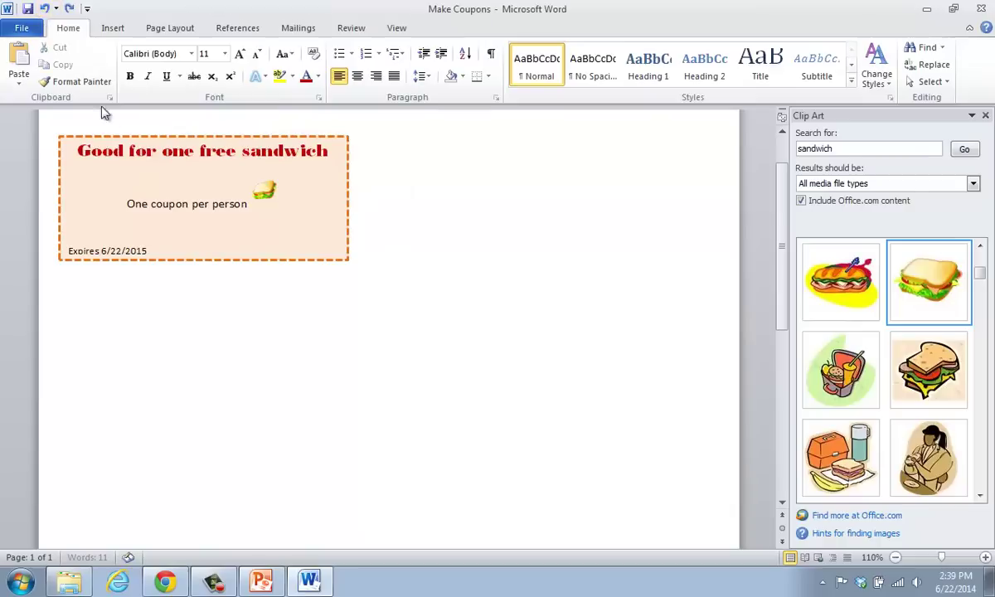
Copy the coupon's text box and paste a duplicate of it onto the page.
click(195, 136)
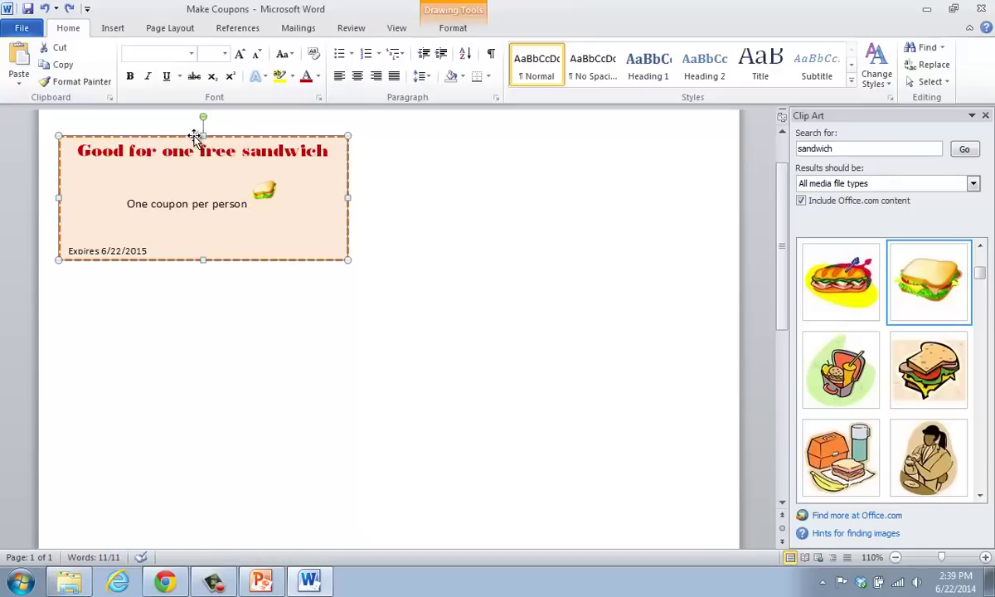
click(52, 65)
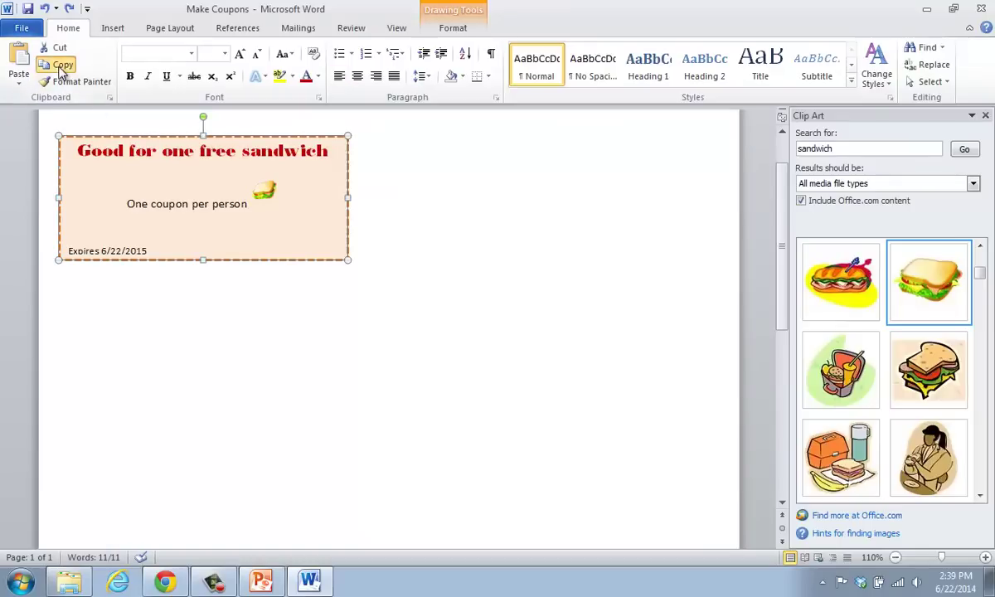
click(380, 166)
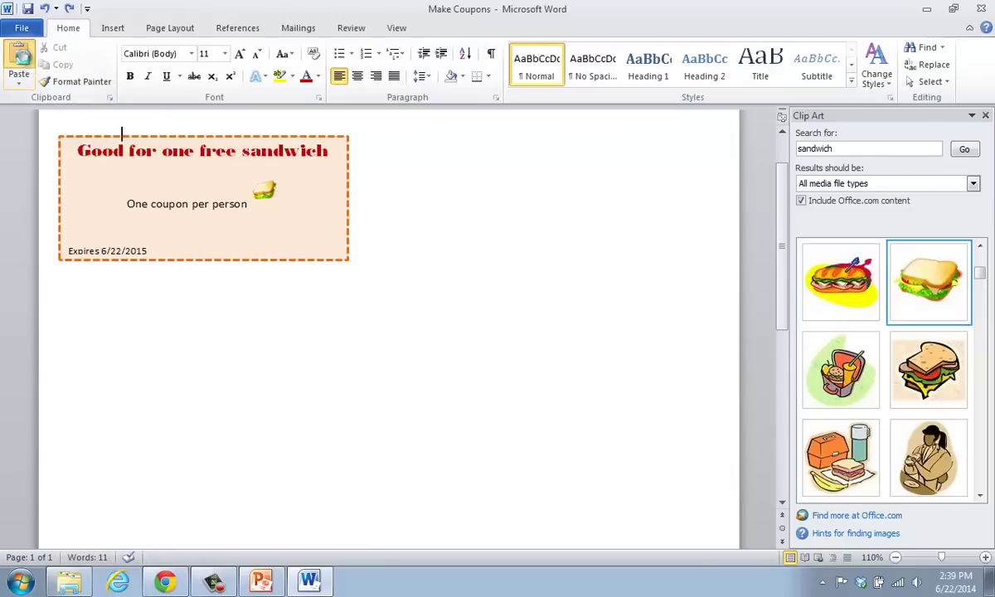
click(19, 65)
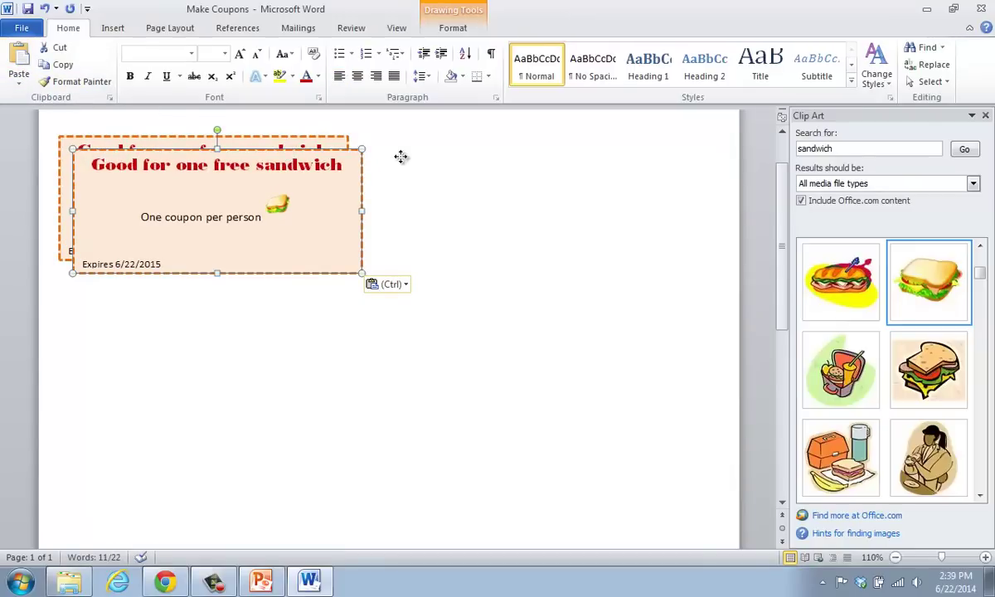